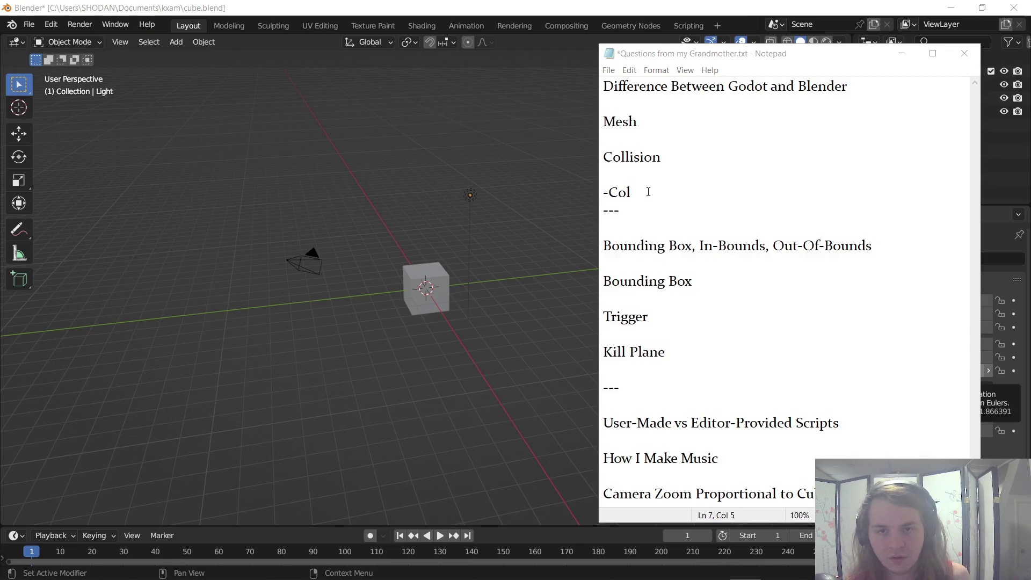
Step: Minimize the Notepad notes to reveal the Blender scene, then select the Cube
left_click_drag(648, 191, 605, 85)
left_click(663, 133)
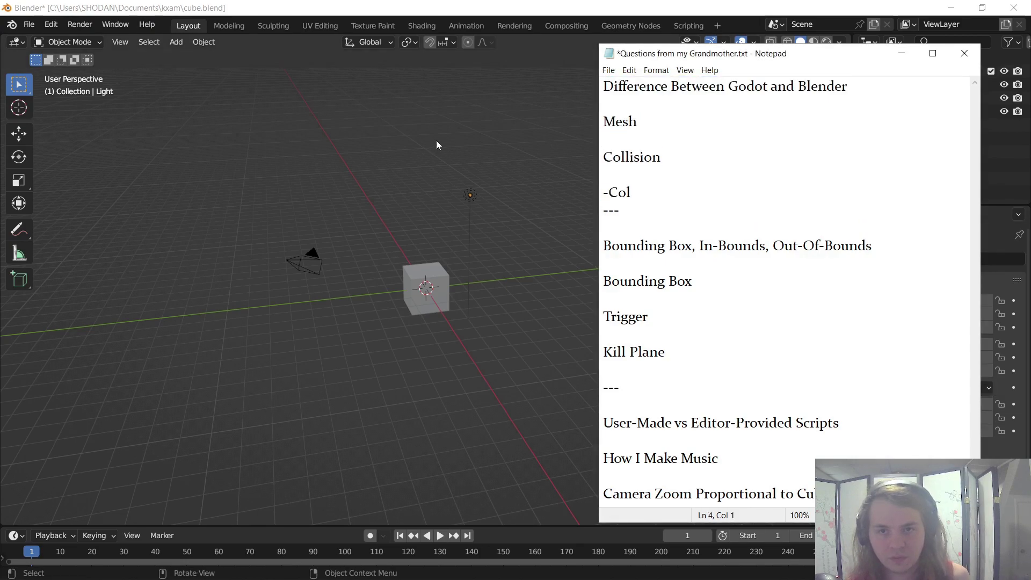
left_click(902, 53)
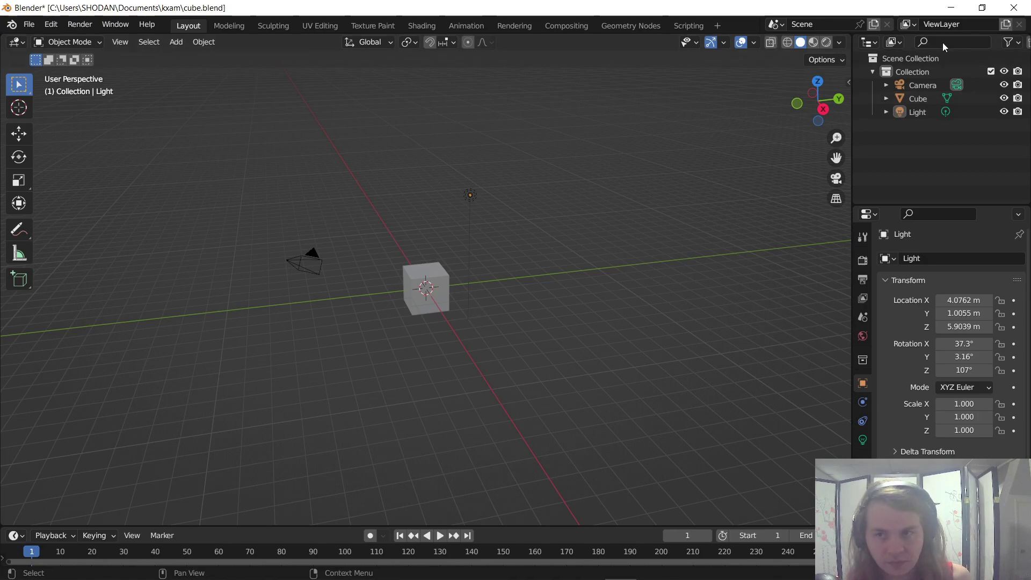
left_click(918, 98)
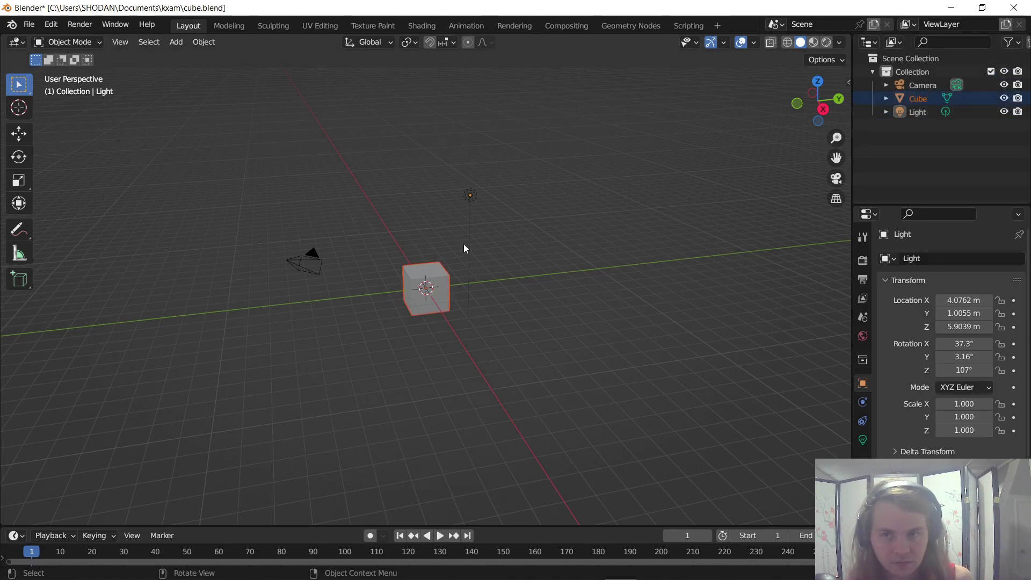
Step: Put the Cube in Edit Mode and stretch its left face out into a long box
left_click(571, 196)
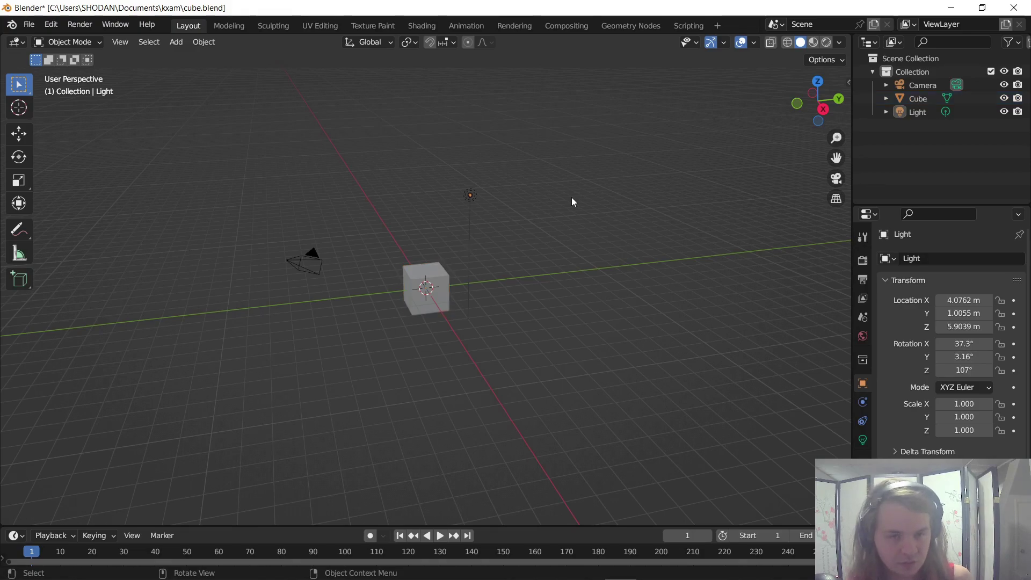
left_click(928, 100)
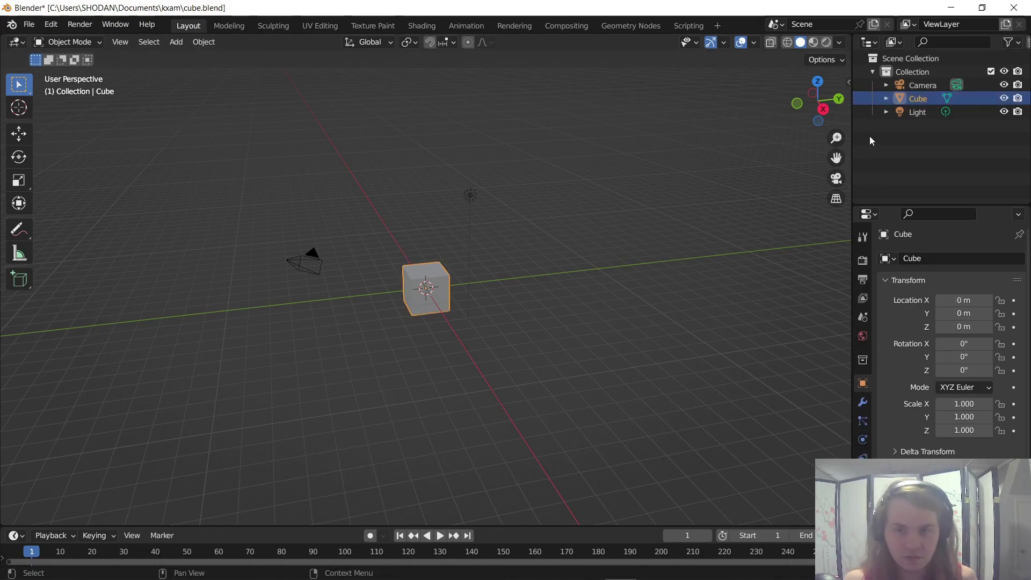
key("Tab")
scroll(369, 272, "up", 3)
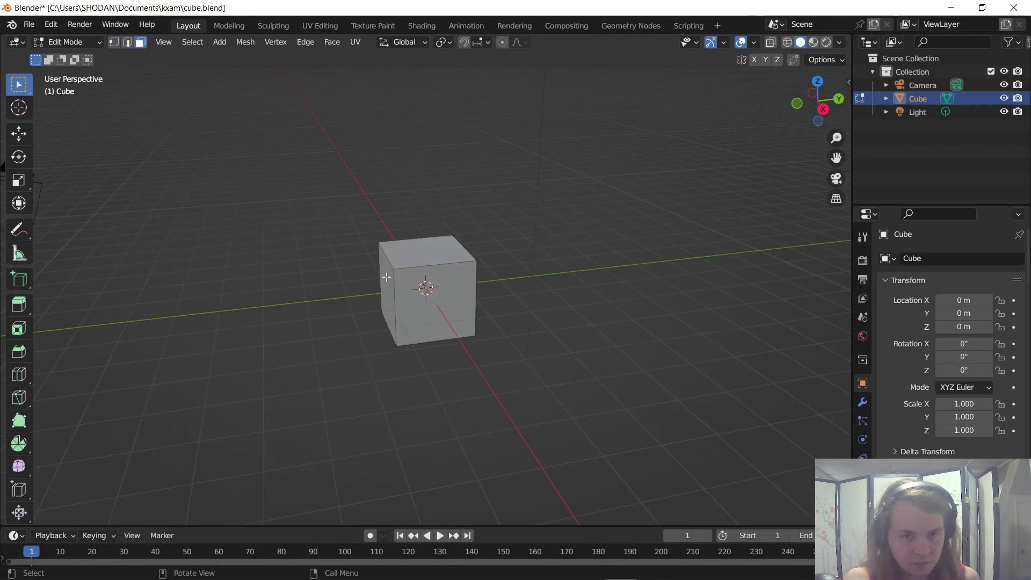
left_click(393, 280)
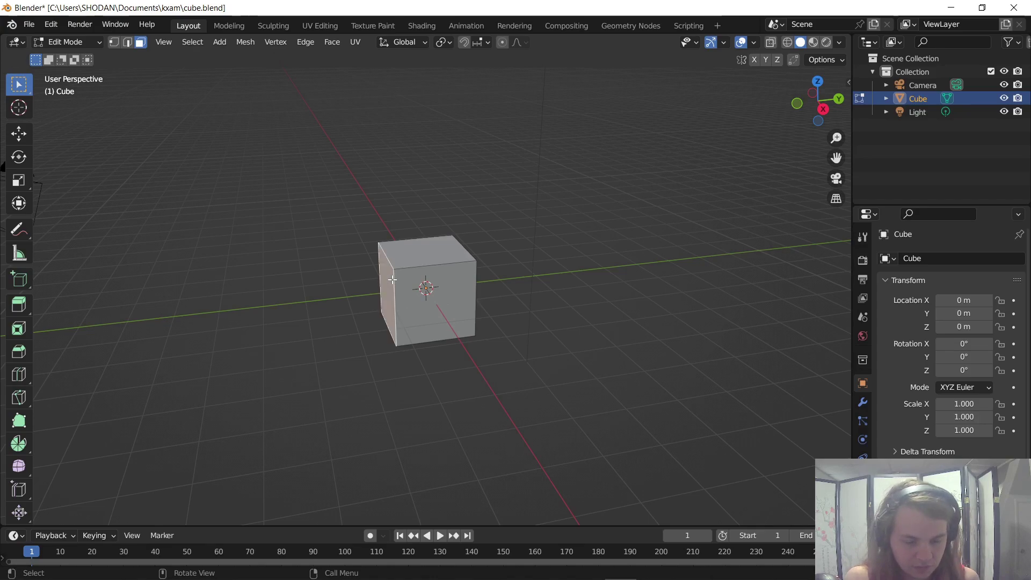
key("g")
left_click(80, 290)
Step: Extrude the end face outward and scale the new end face up
scroll(115, 297, "down", 4)
middle_click_drag(178, 289, 178, 289)
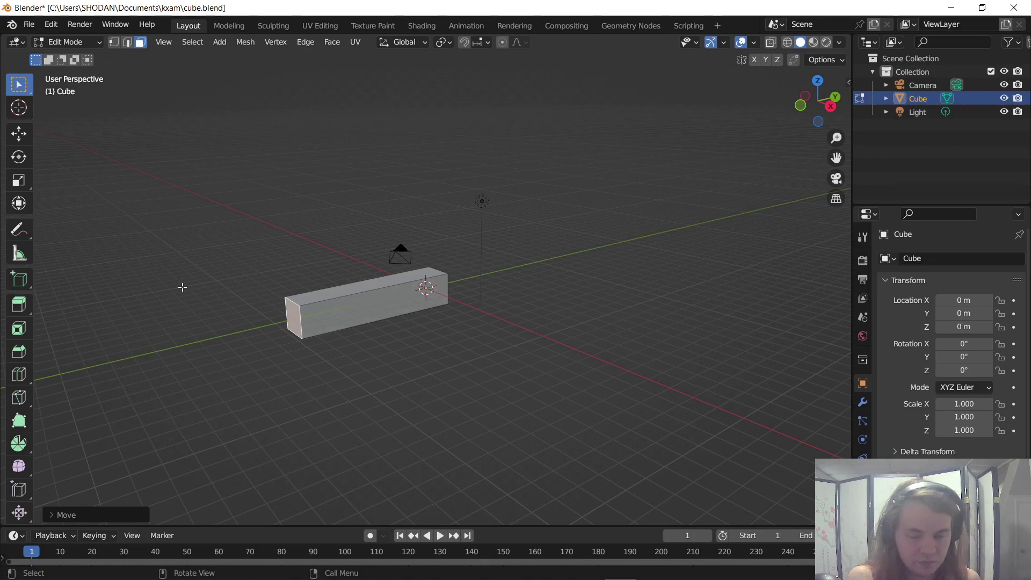
key("super+space")
key("super+space")
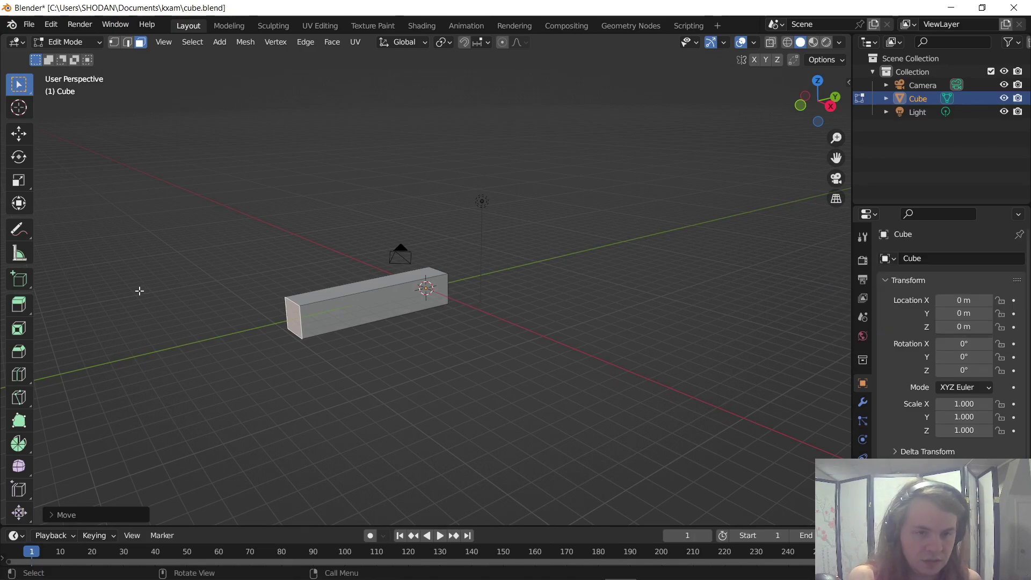
key("e")
left_click(115, 277)
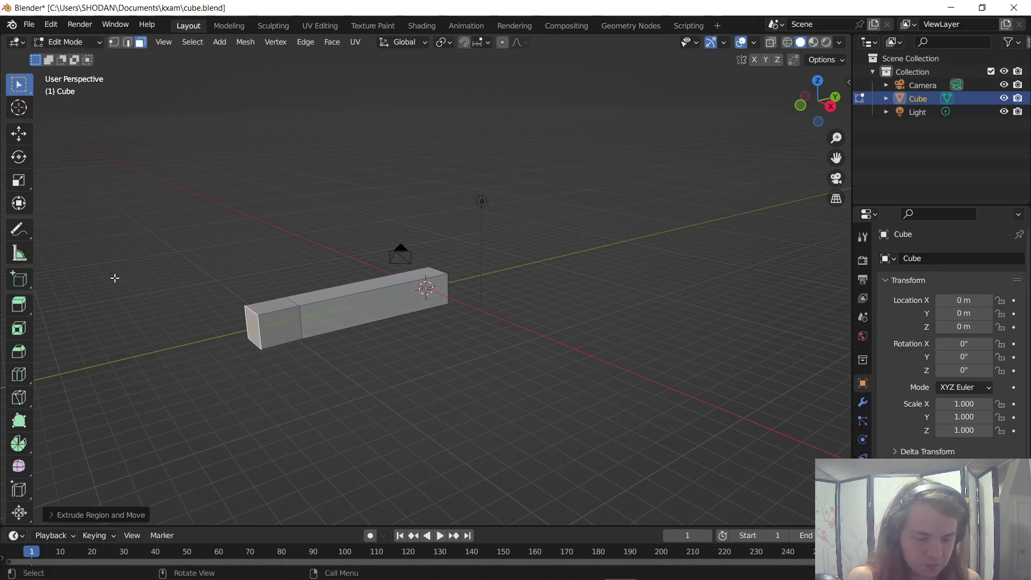
key("s")
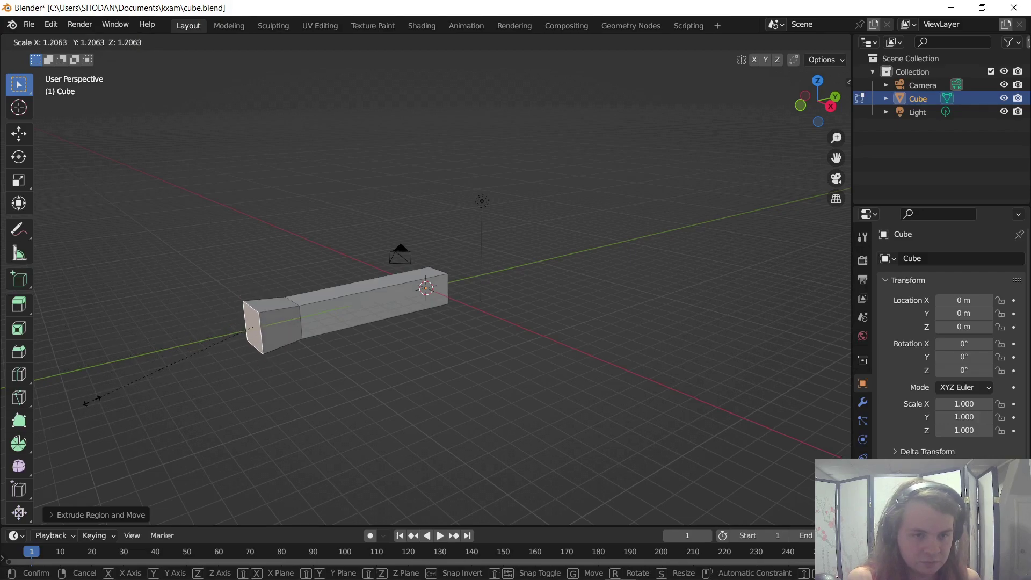
key("Return")
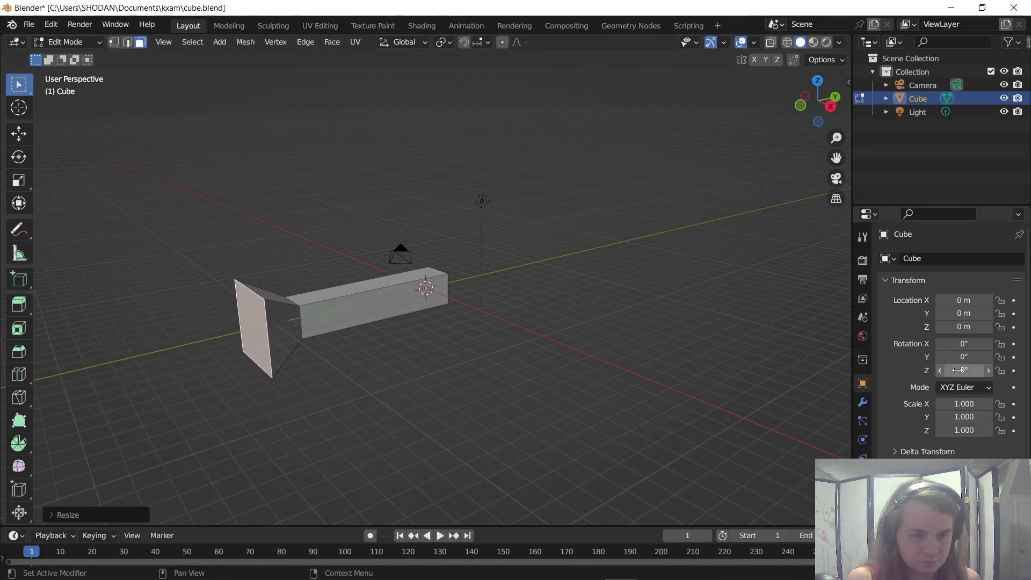
Step: Extrude the wide end face into a long, thick block and orbit to inspect it
scroll(965, 370, "down", 1)
scroll(386, 333, "down", 3)
key("e")
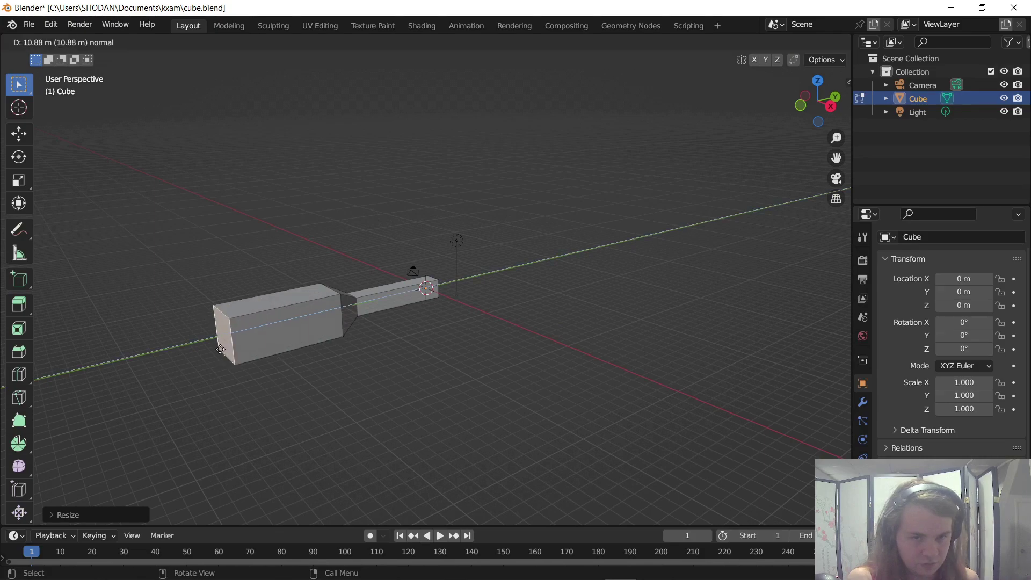
left_click(89, 371)
middle_click_drag(96, 275, 336, 306)
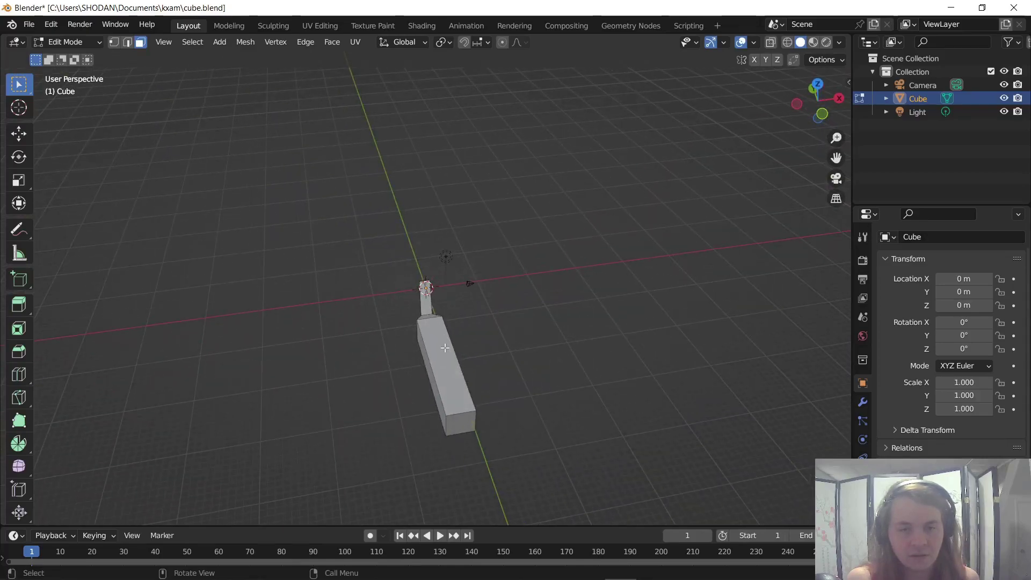
middle_click_drag(360, 264, 441, 226)
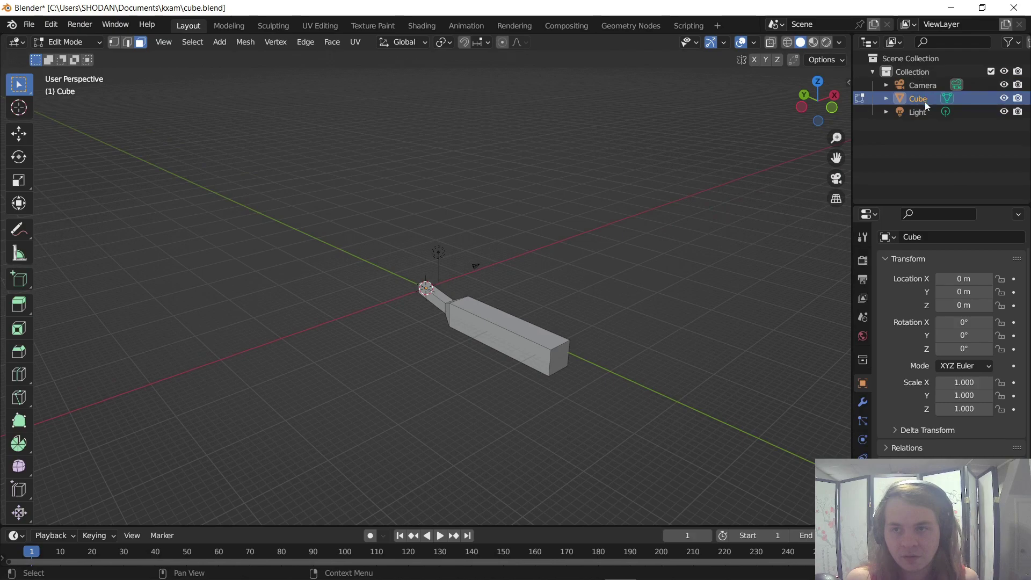
Step: Set the cube's material Base Color to red
left_click(862, 461)
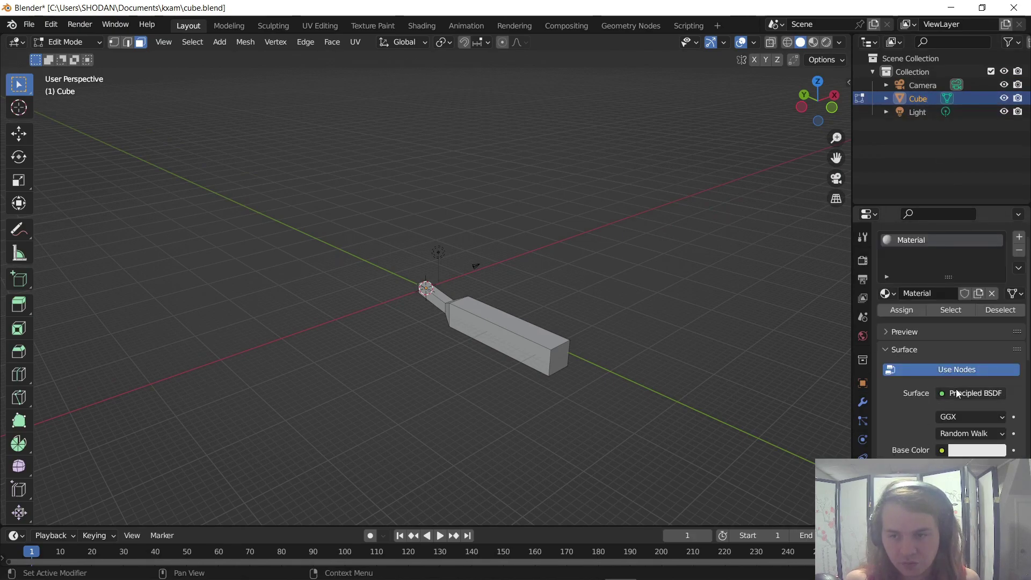
left_click(975, 452)
left_click(923, 334)
left_click(940, 356)
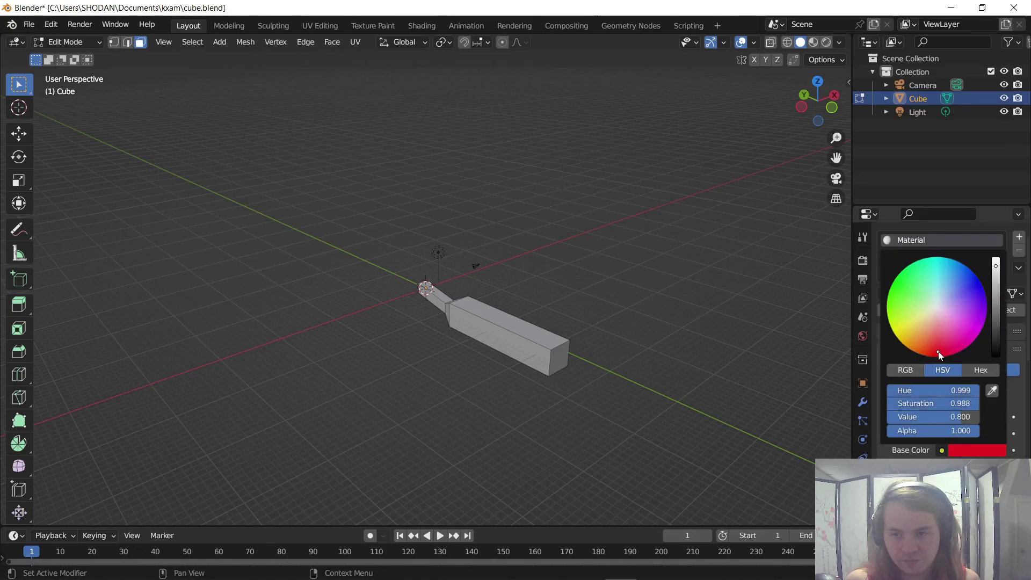
Step: Switch the viewport to Material Preview and select the faces of the wide block
right_click(562, 324)
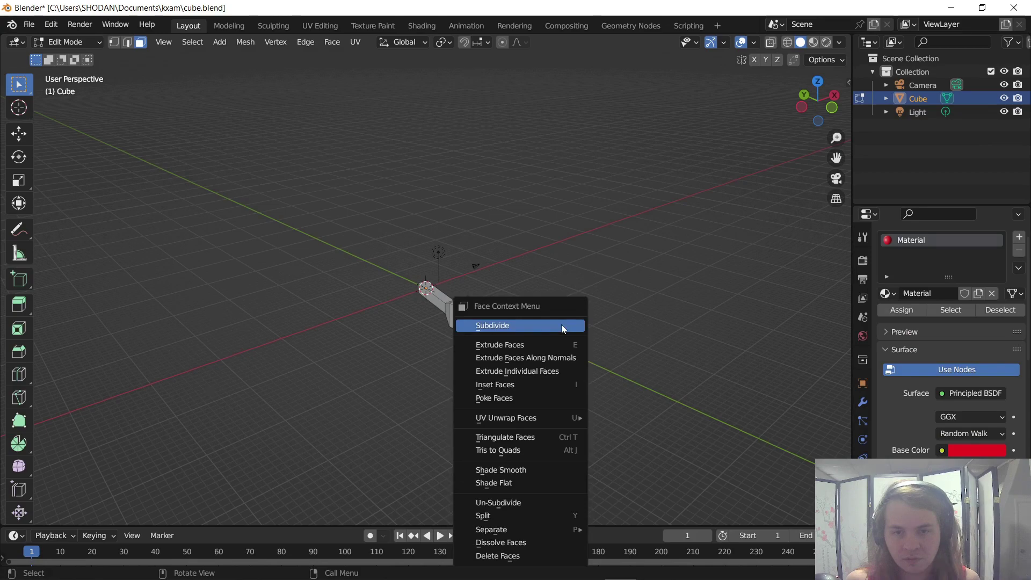
key("z")
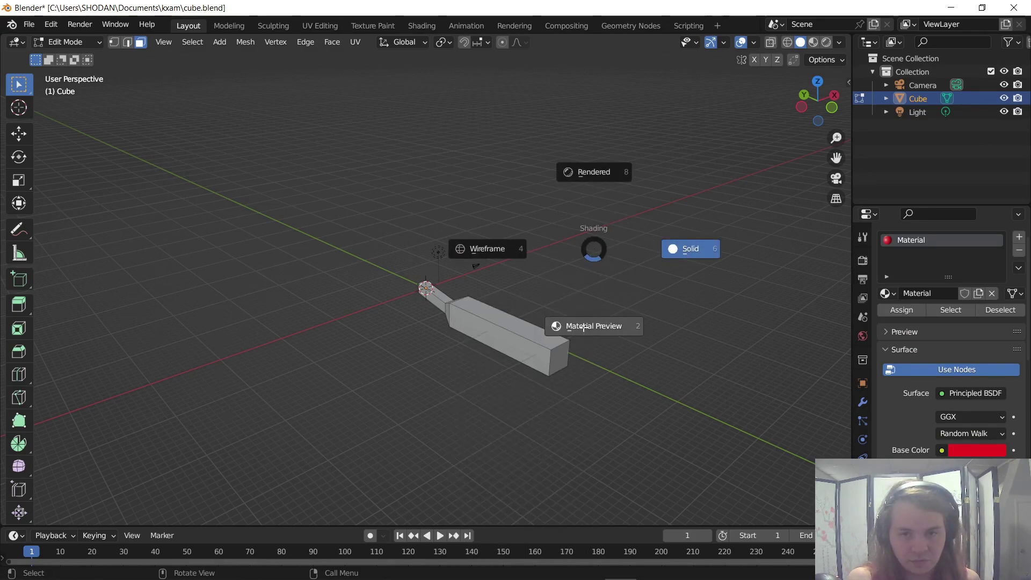
left_click(584, 327)
left_click(511, 339, "alt")
middle_click_drag(511, 339, 600, 321)
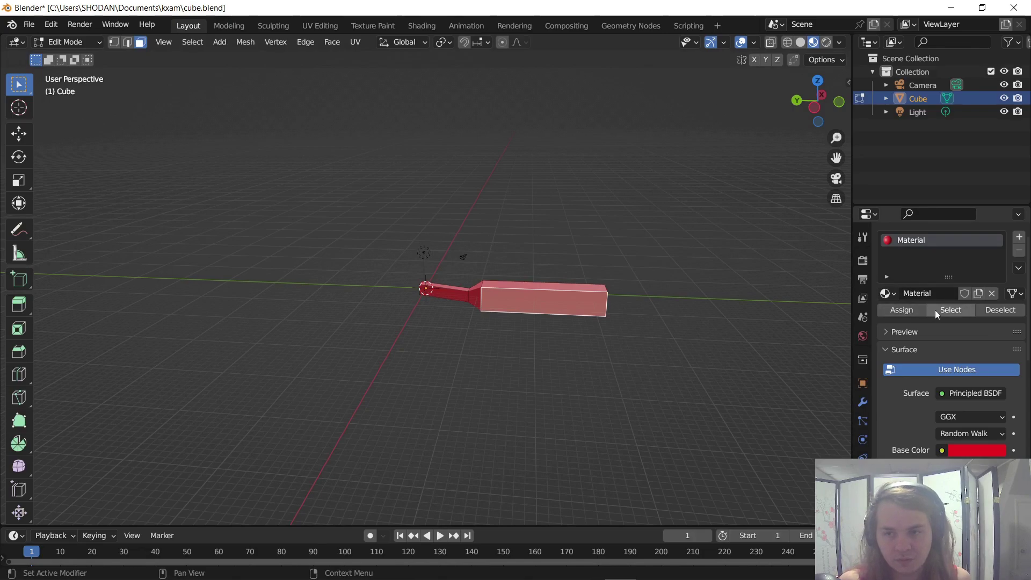
Step: Add a new magenta material, Material.001, in a second slot and assign it to the selected faces
left_click(1019, 237)
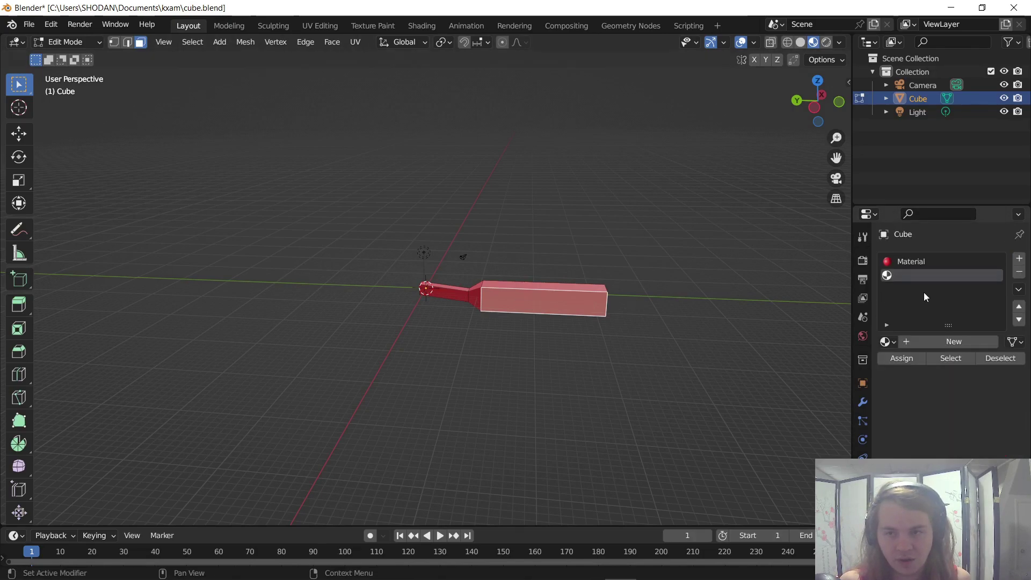
left_click(930, 343)
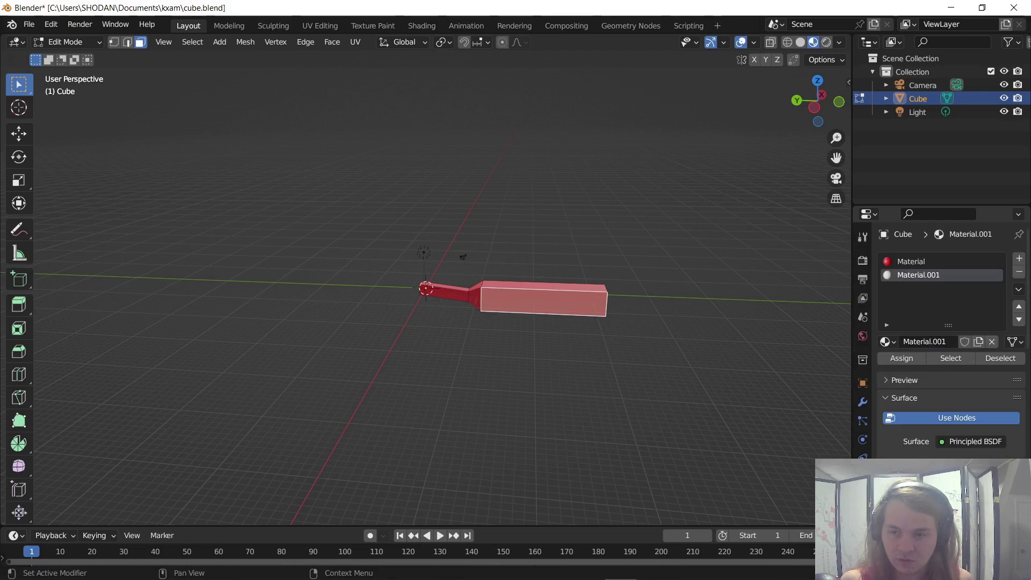
left_click(956, 465)
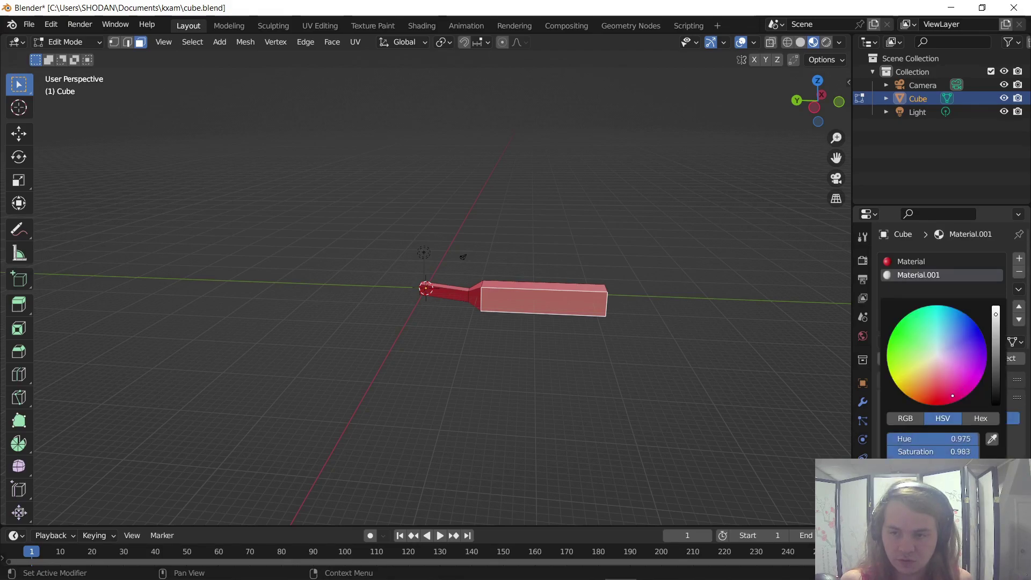
left_click_drag(953, 396, 960, 400)
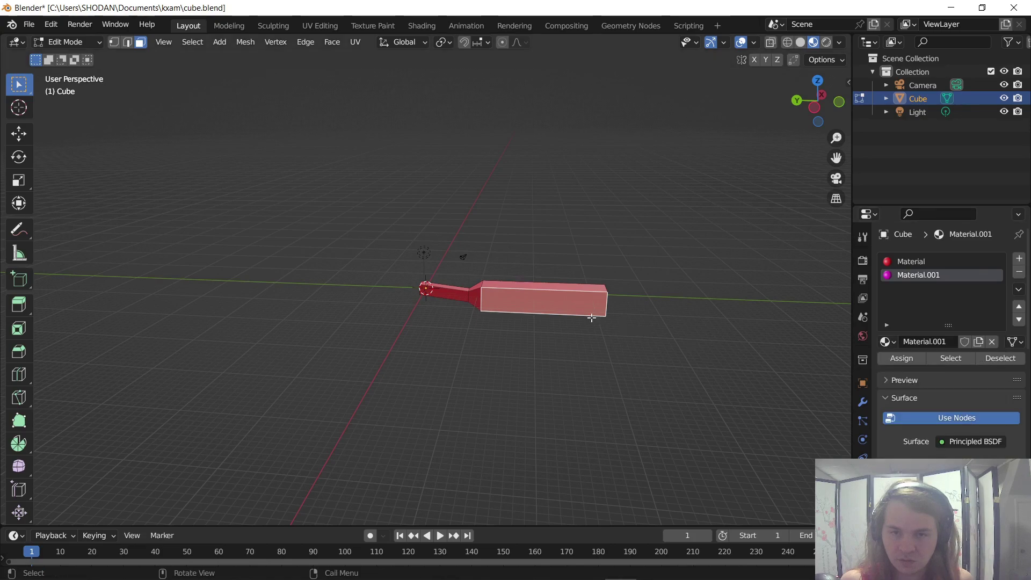
left_click(919, 262)
left_click(921, 272)
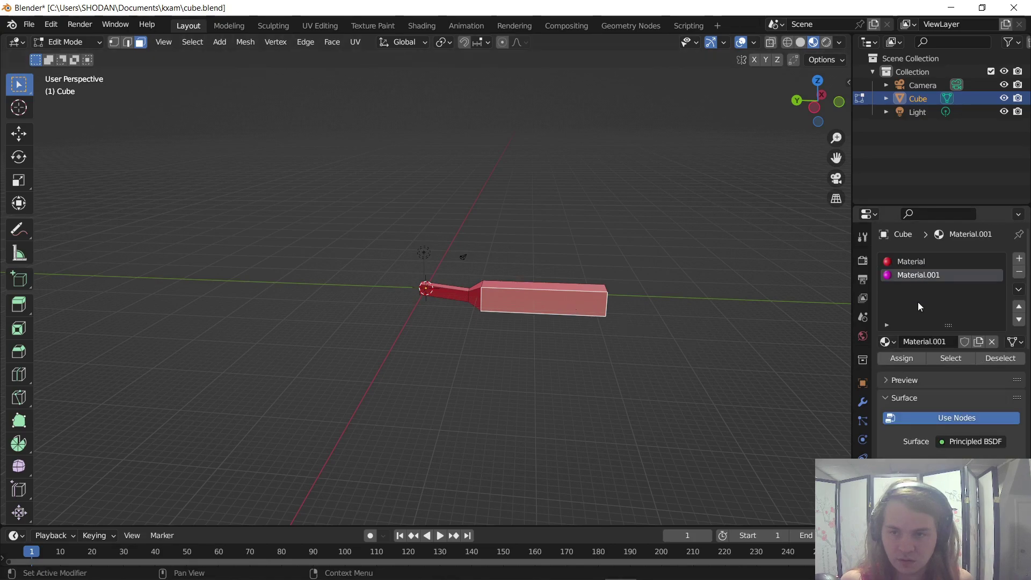
left_click(902, 358)
middle_click_drag(668, 329, 615, 333)
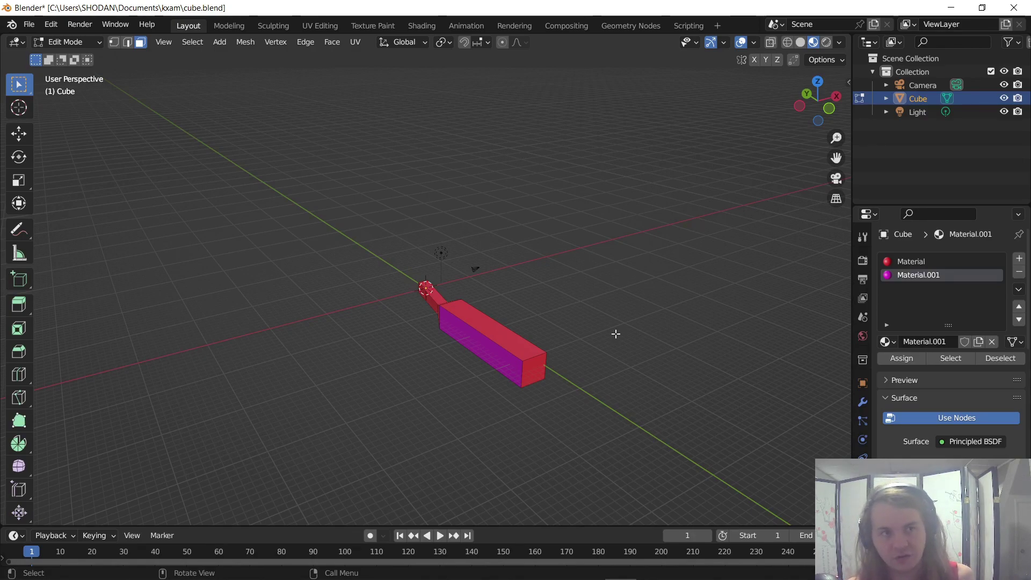
Step: Orbit around the finished paddle mesh, then bring the Godot editor forward
middle_click_drag(487, 89, 411, 213)
middle_click_drag(423, 290, 456, 286)
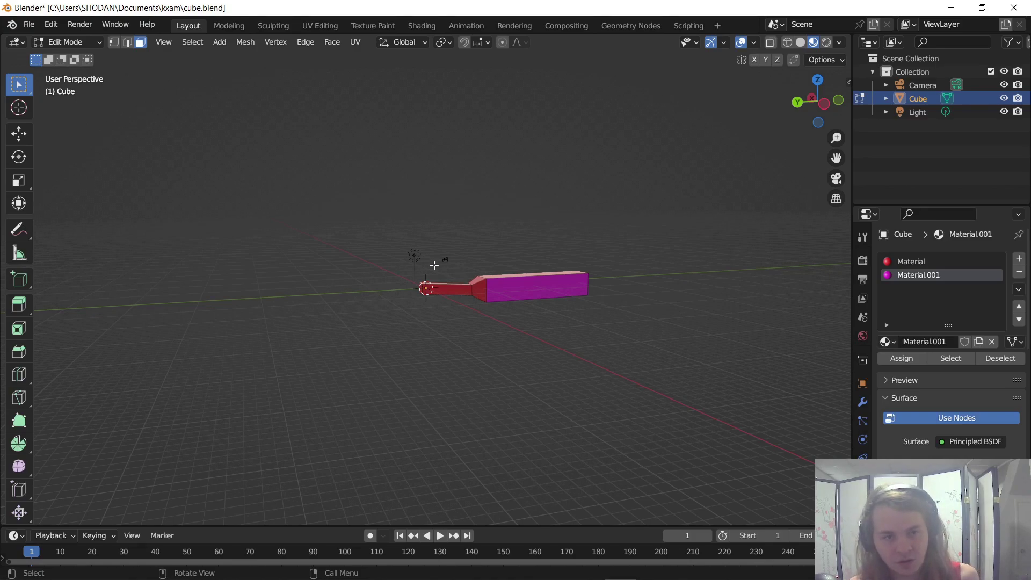
left_click(18, 230)
middle_click_drag(339, 144, 449, 211)
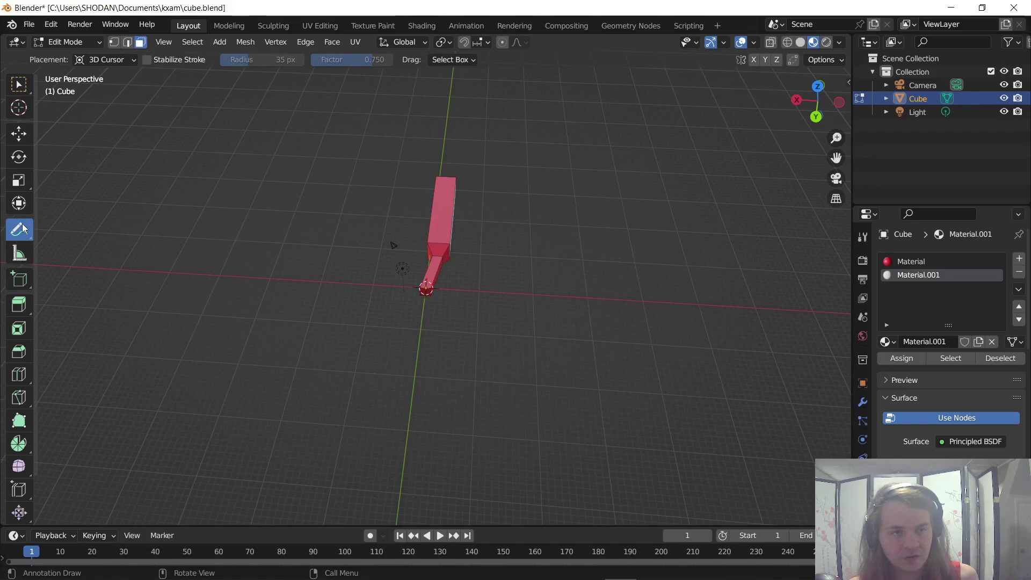
left_click(19, 133)
mouse_move(340, 200)
middle_mouse_down()
mouse_move(252, 197)
mouse_move(207, 181)
middle_mouse_up()
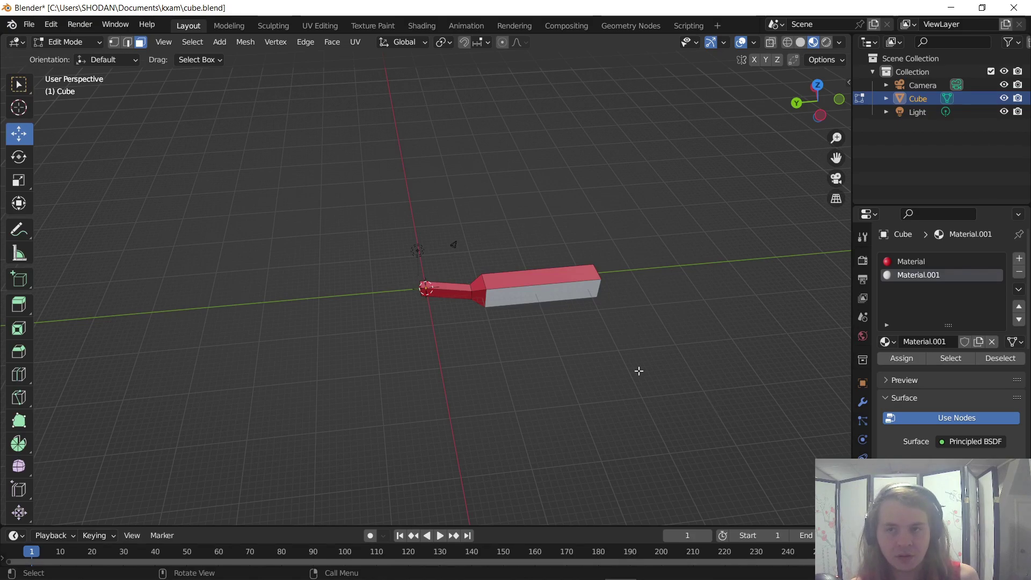
left_click(574, 568)
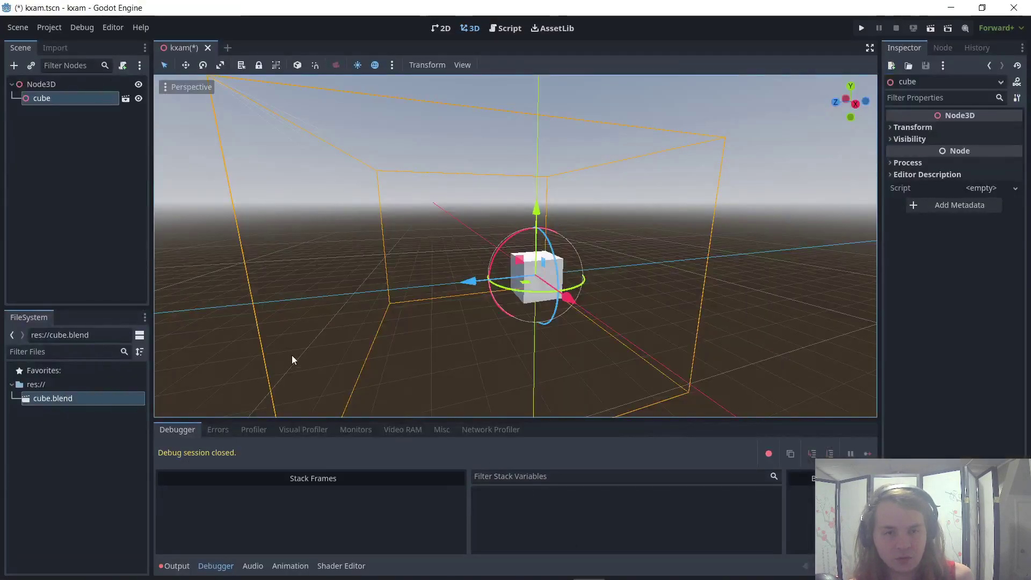
Step: Orbit around the imported cube in Godot, still the old shape, then return to Blender
scroll(395, 315, "down", 3)
middle_click_drag(475, 317, 527, 340)
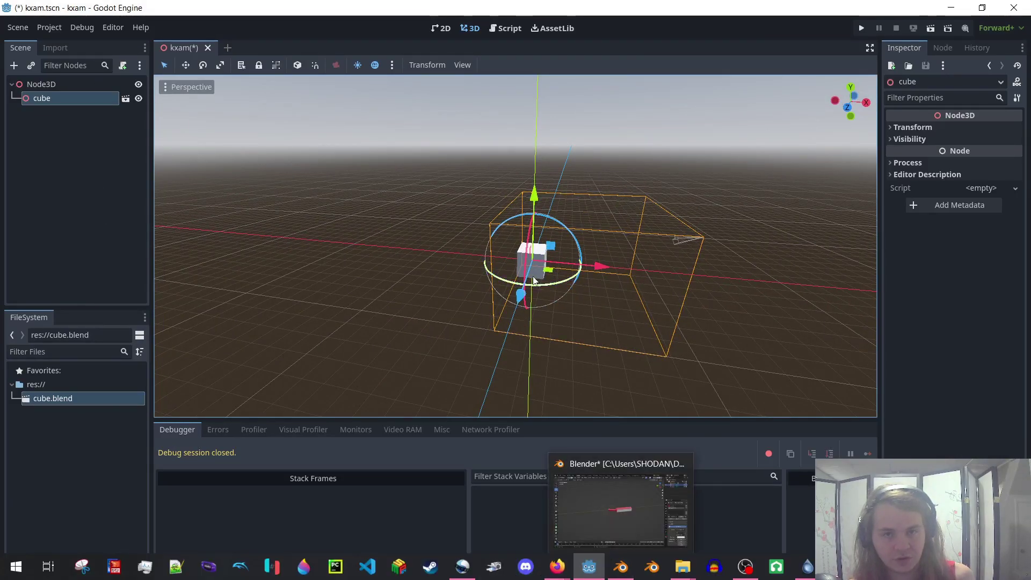
left_click(621, 569)
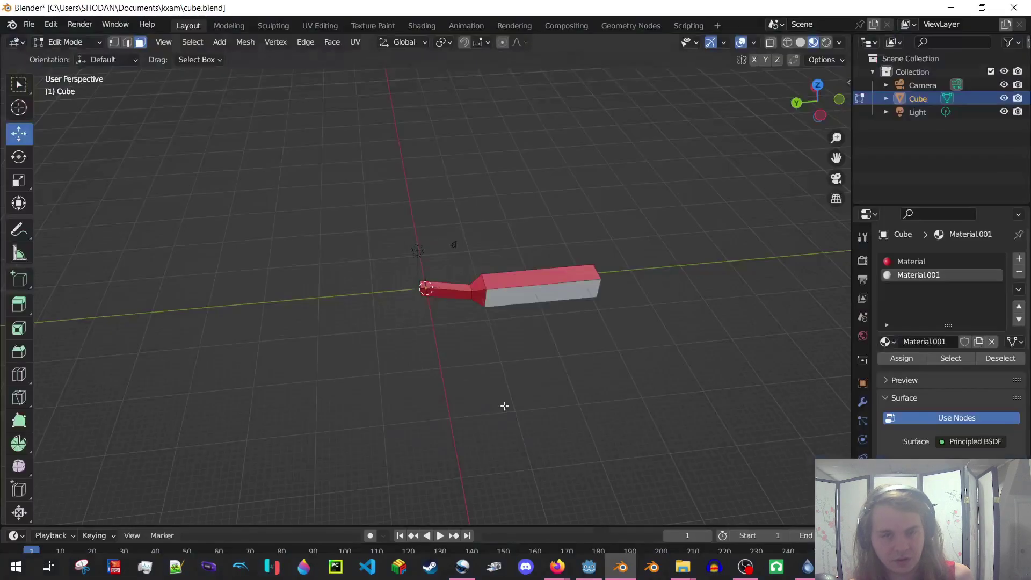
Step: Save cube.blend and switch to Godot so the paddle shape is reimported
left_click(29, 24)
left_click(54, 112)
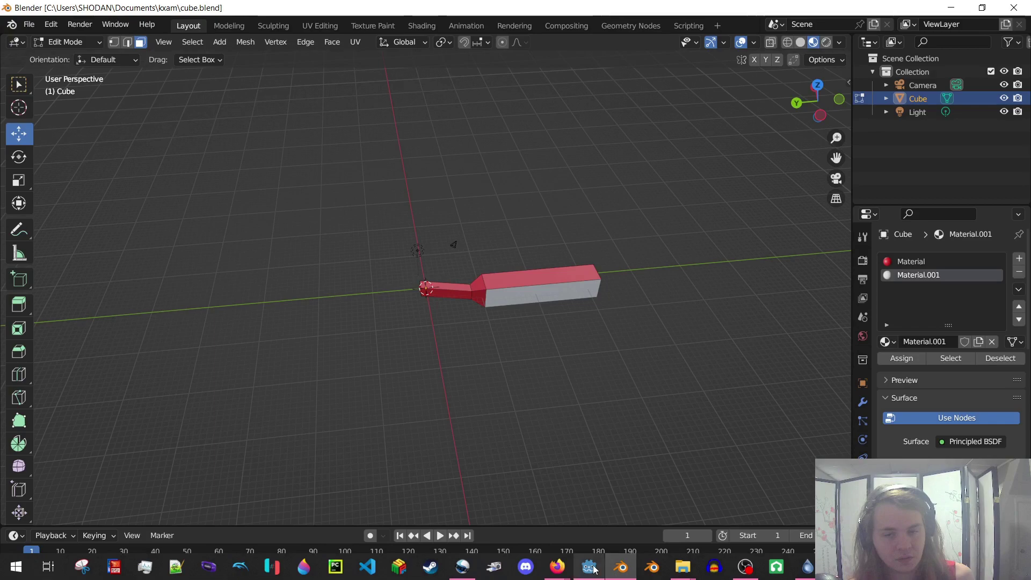
left_click(589, 568)
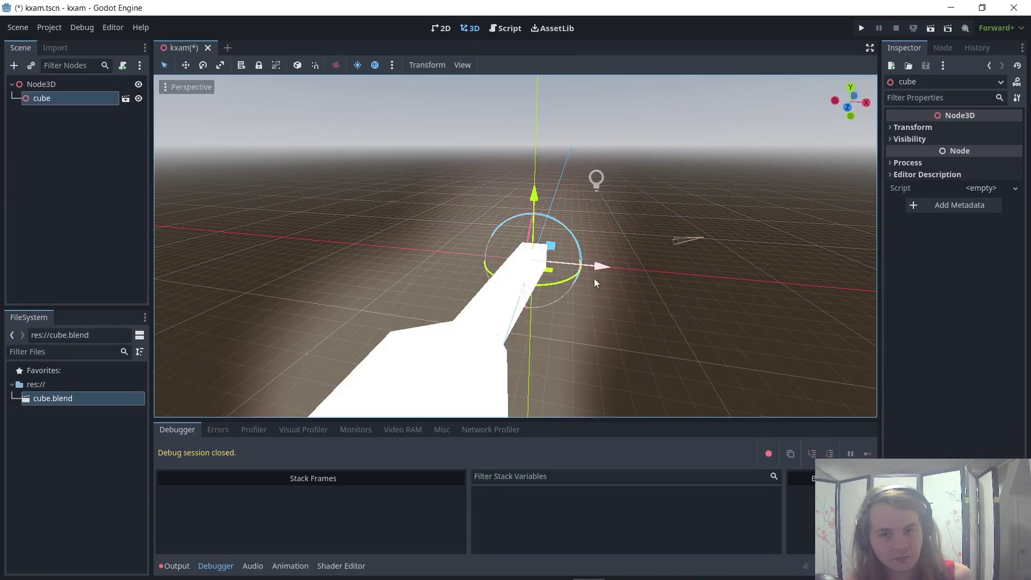
Step: Zoom out and orbit the plain-white reimported paddle, then go back to Blender
scroll(594, 283, "down", 5)
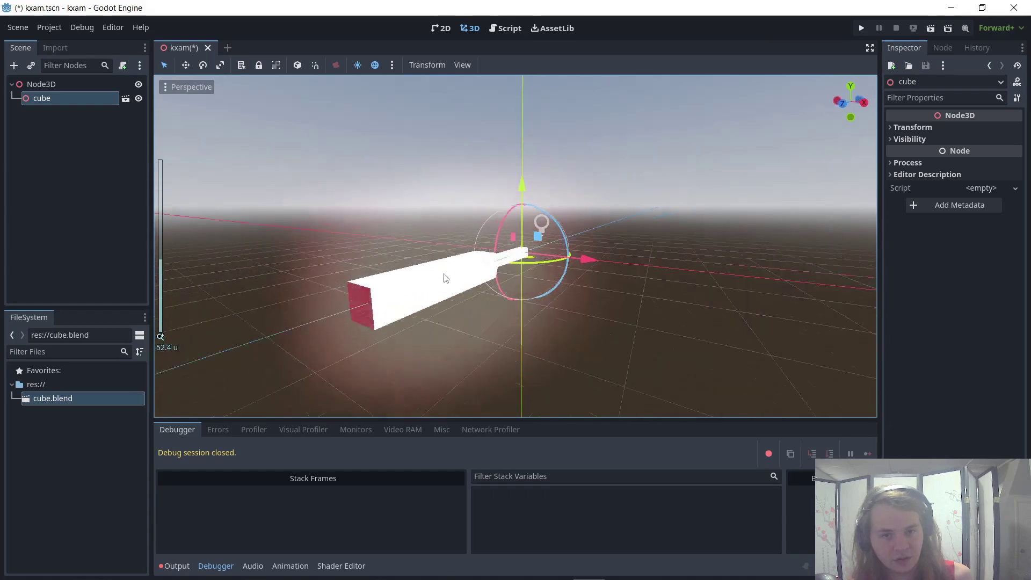
middle_click_drag(444, 277, 384, 275)
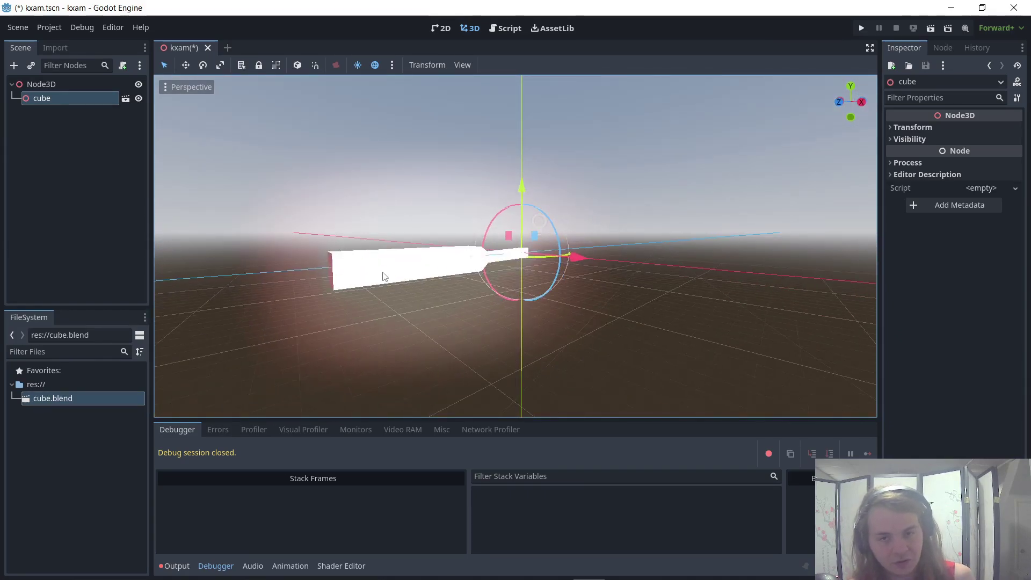
key("alt+Tab")
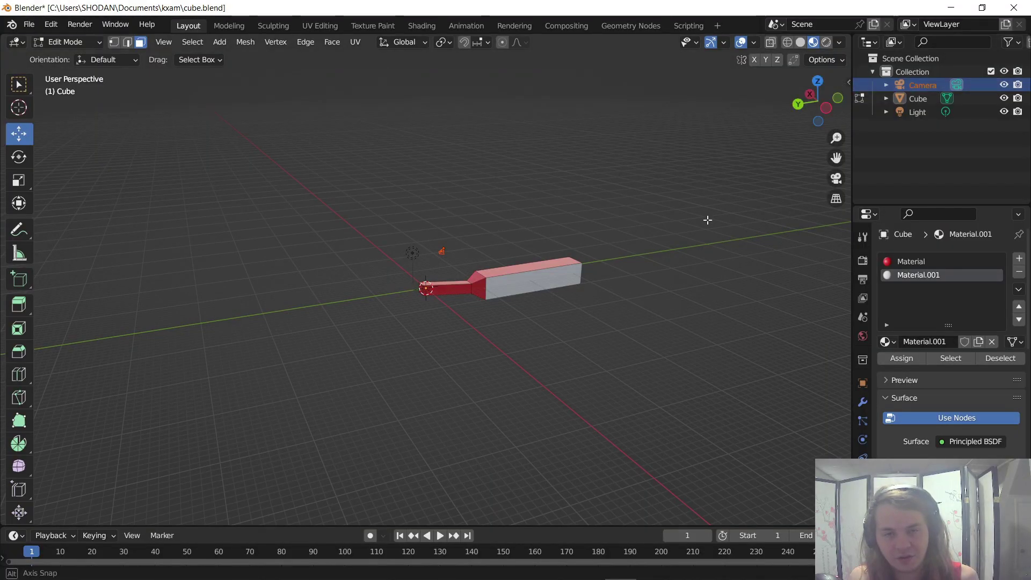
Step: Return to Object Mode and delete the Light and the Camera
middle_click_drag(707, 221, 743, 203)
key("Tab")
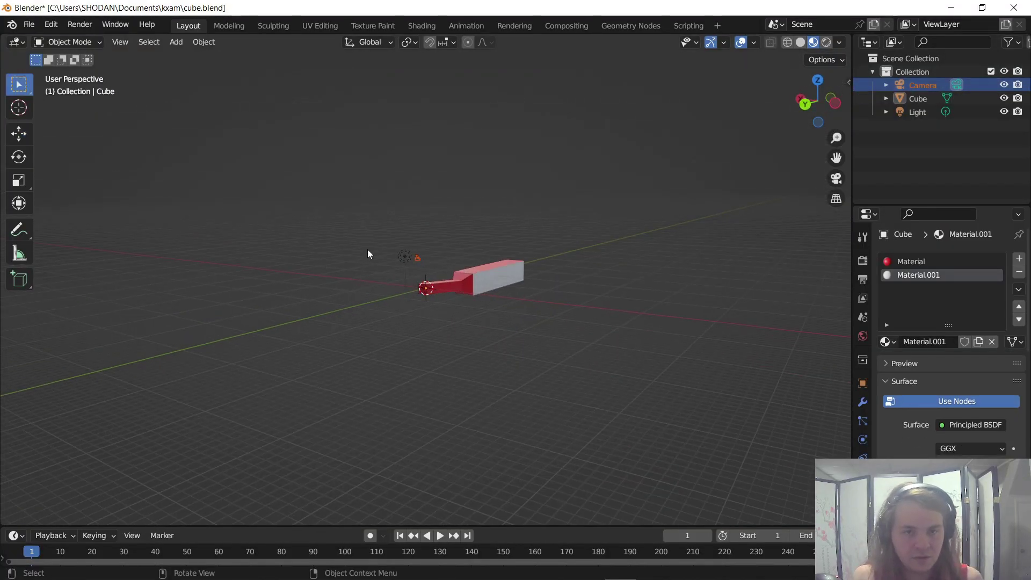
left_click(404, 255)
key("Delete")
left_click(418, 259)
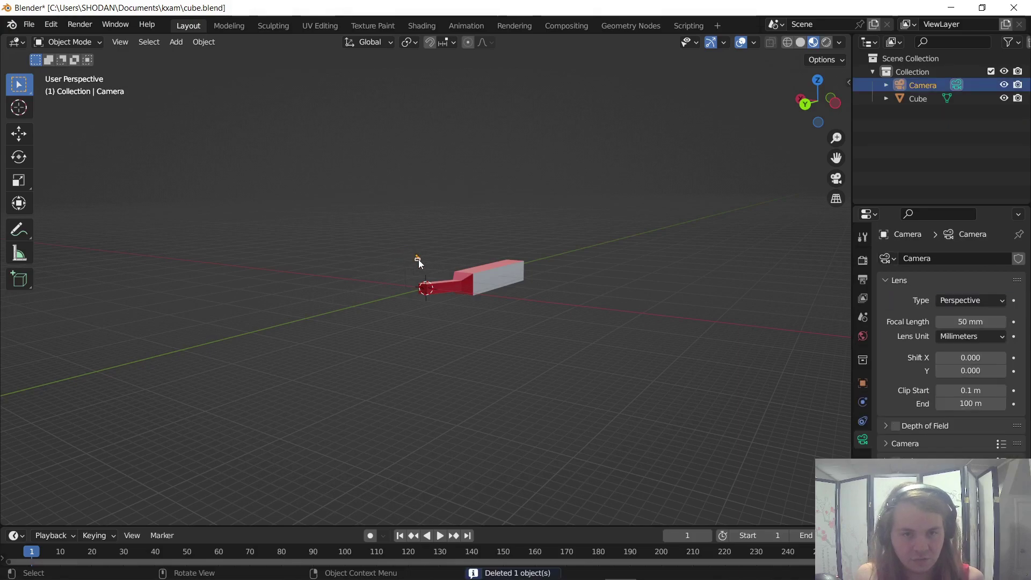
key("Delete")
Step: Set Material.001's Base Color on the paddle to magenta
mouse_move(375, 255)
middle_mouse_down()
mouse_move(307, 279)
mouse_move(394, 279)
mouse_move(369, 250)
mouse_move(250, 219)
mouse_move(376, 236)
middle_mouse_up()
scroll(394, 278, "up", 3)
left_click(621, 300)
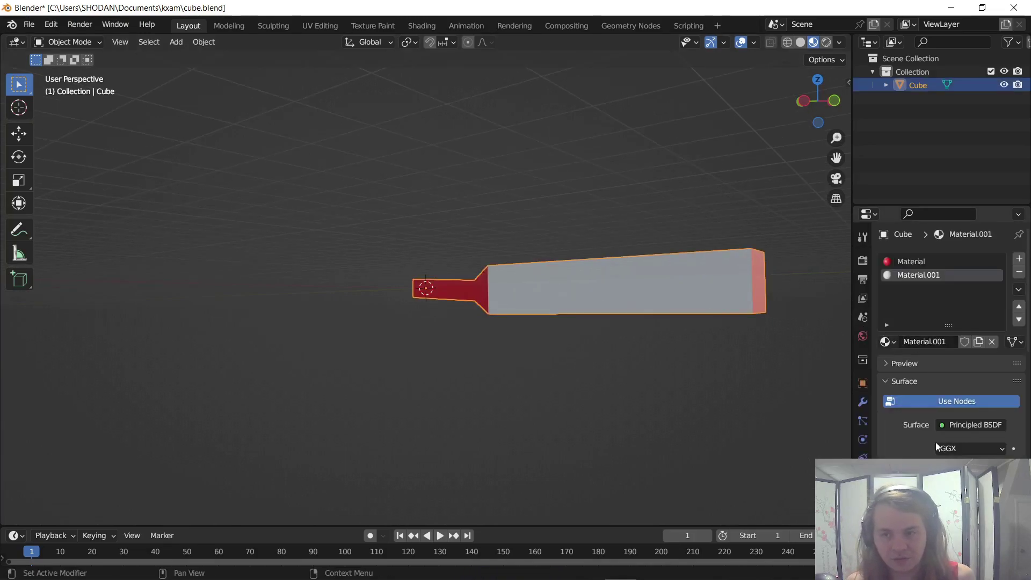
left_click(972, 470)
left_click(967, 306)
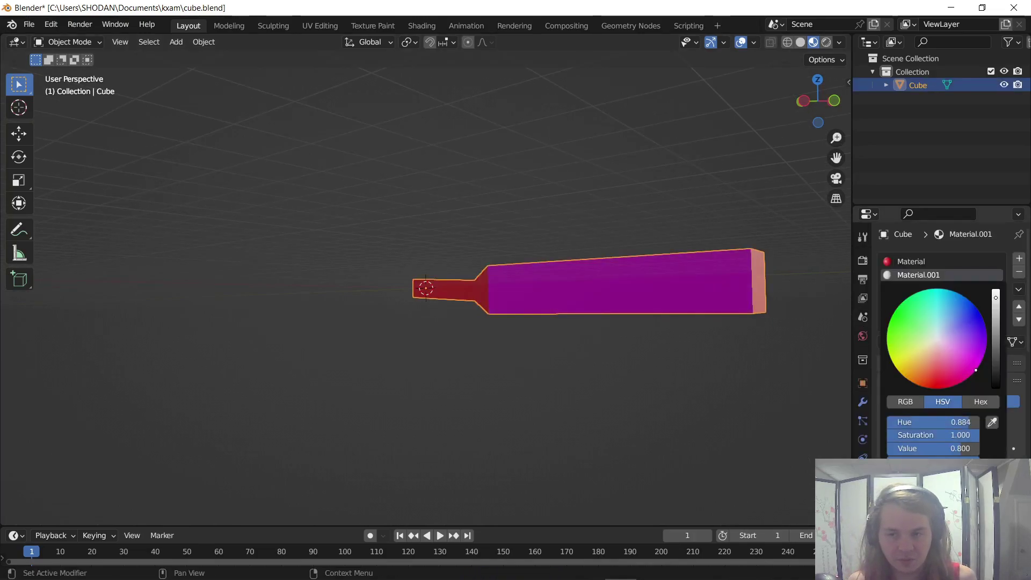
left_click(775, 372)
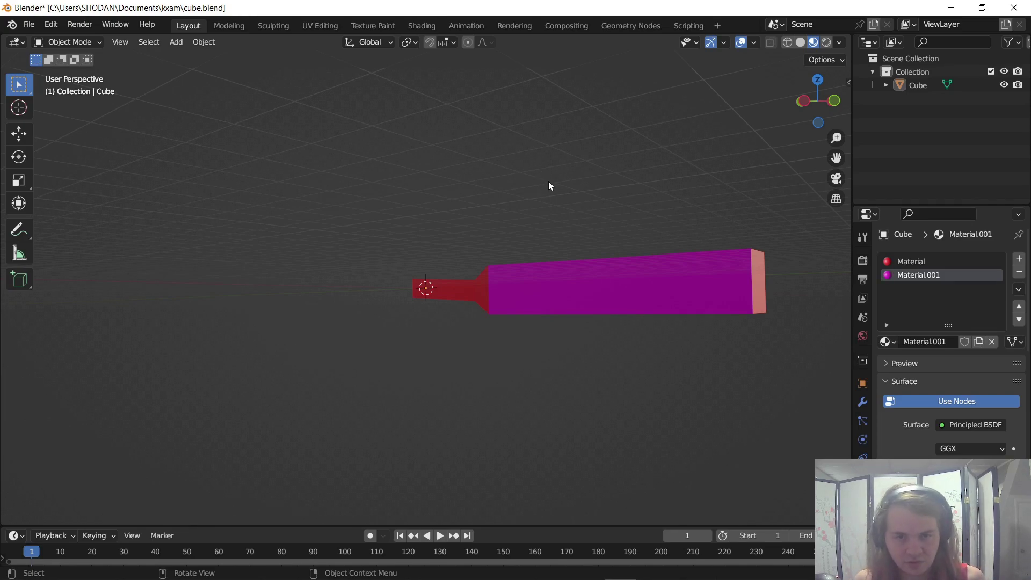
Step: Save cube.blend and switch to Godot to reimport the paddle
middle_click_drag(548, 183, 587, 237)
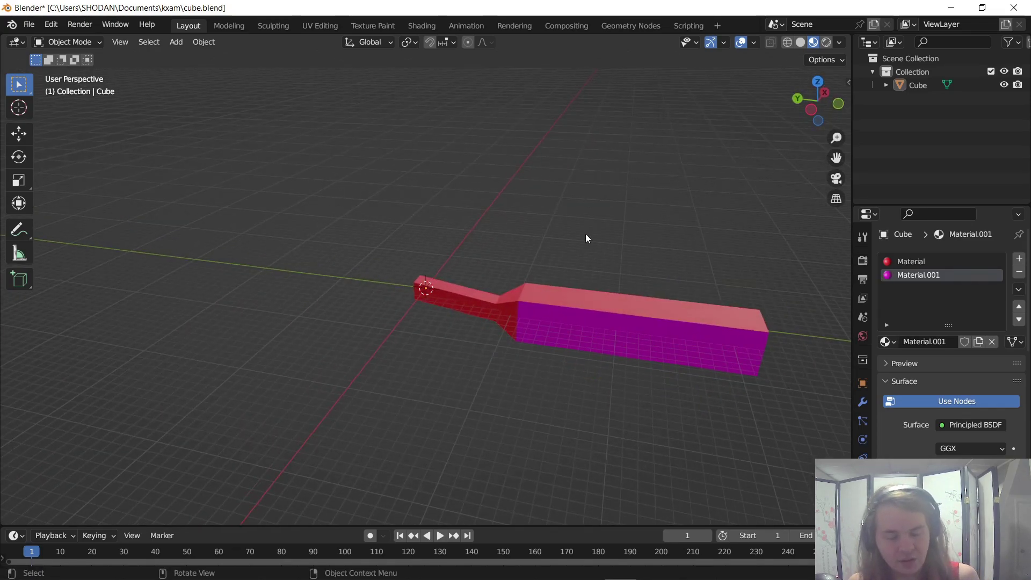
left_click(29, 24)
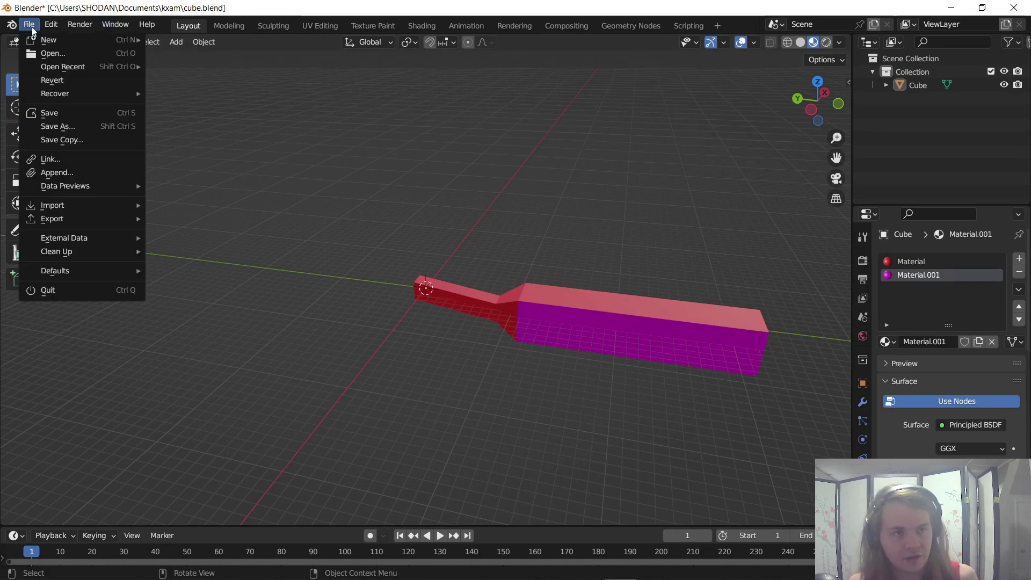
left_click(44, 111)
left_click(589, 566)
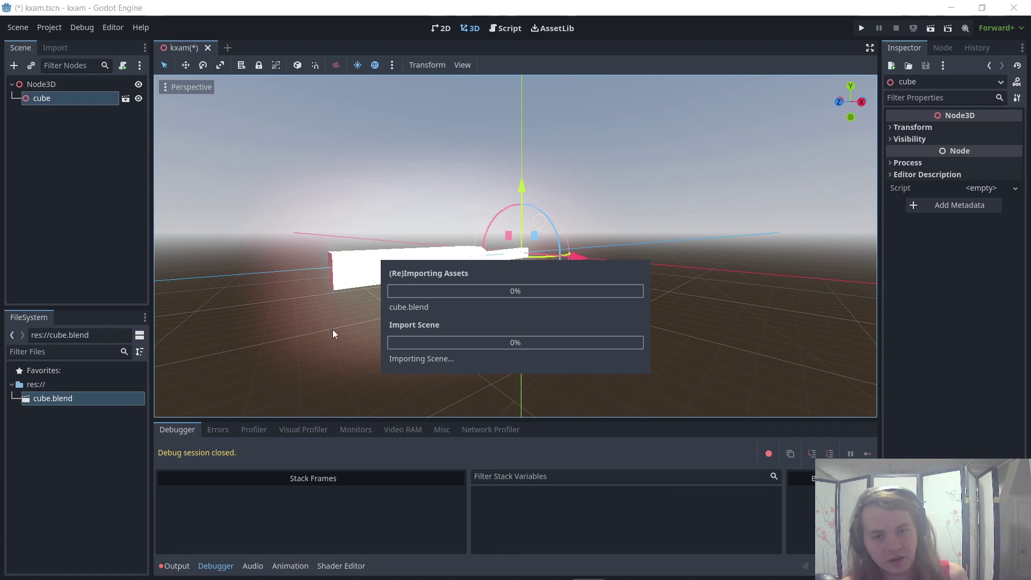
Step: Orbit and zoom around the reimported paddle to confirm its red body and magenta block
middle_click_drag(315, 319, 476, 299)
scroll(642, 281, "up", 4)
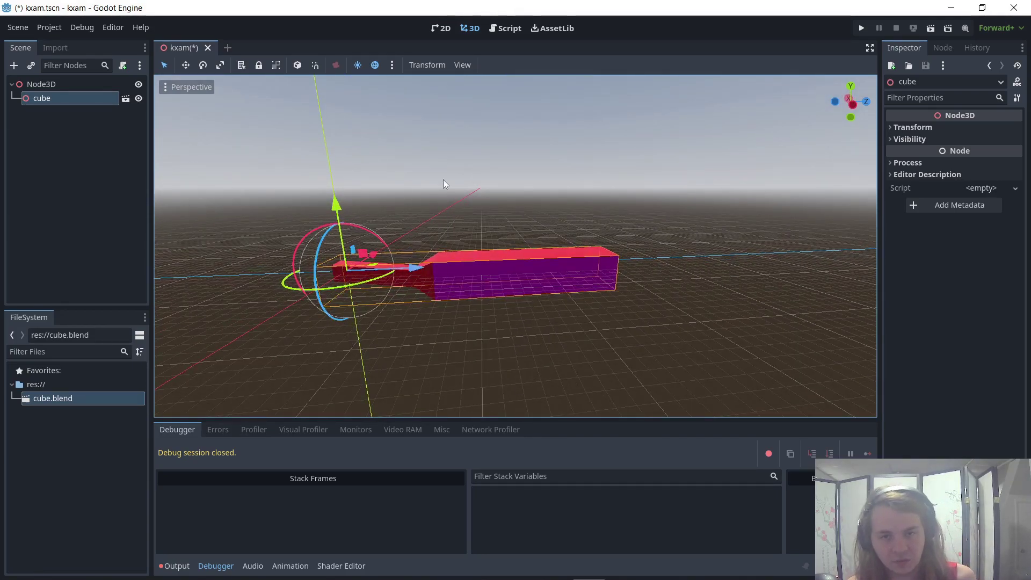
middle_click_drag(443, 179, 457, 224)
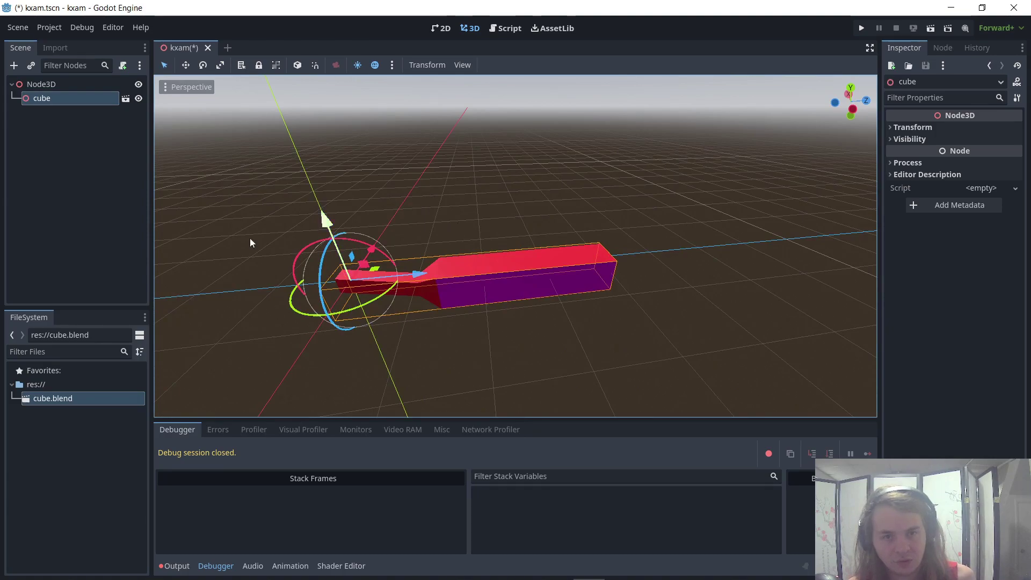
Step: Add a CharacterBody3D child node under the Node3D root
left_click(52, 88)
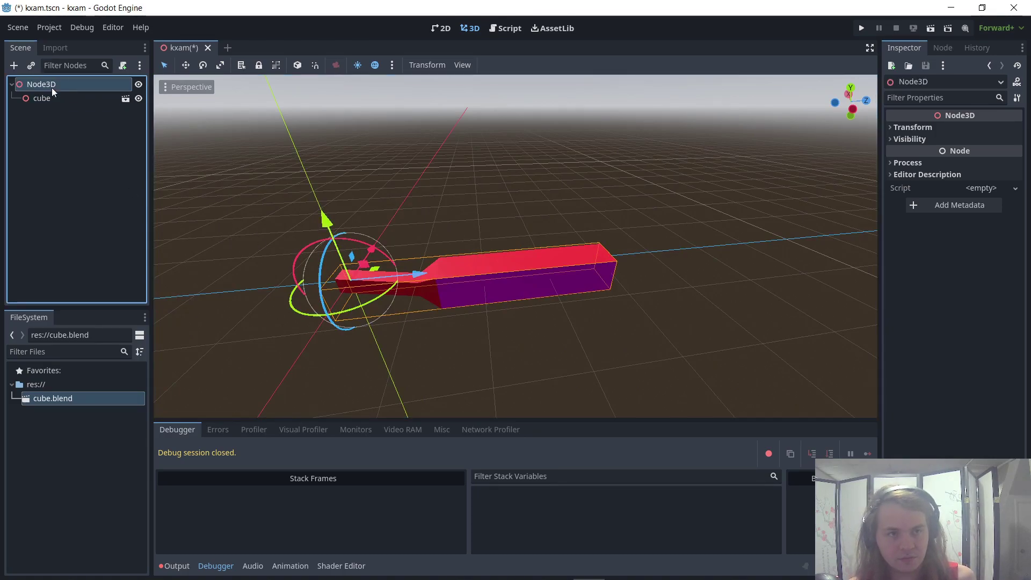
right_click(52, 88)
left_click(78, 99)
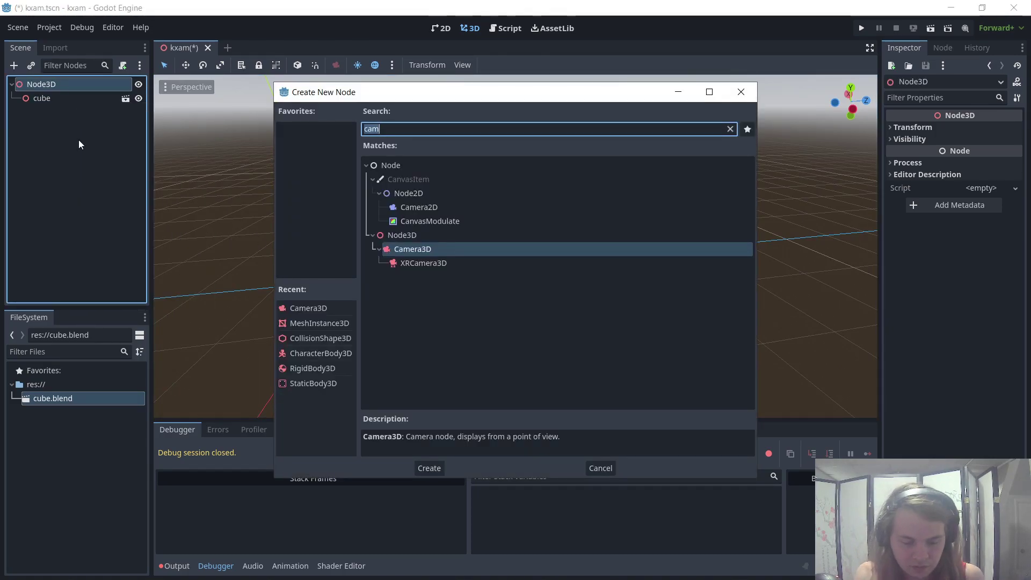
type("ch")
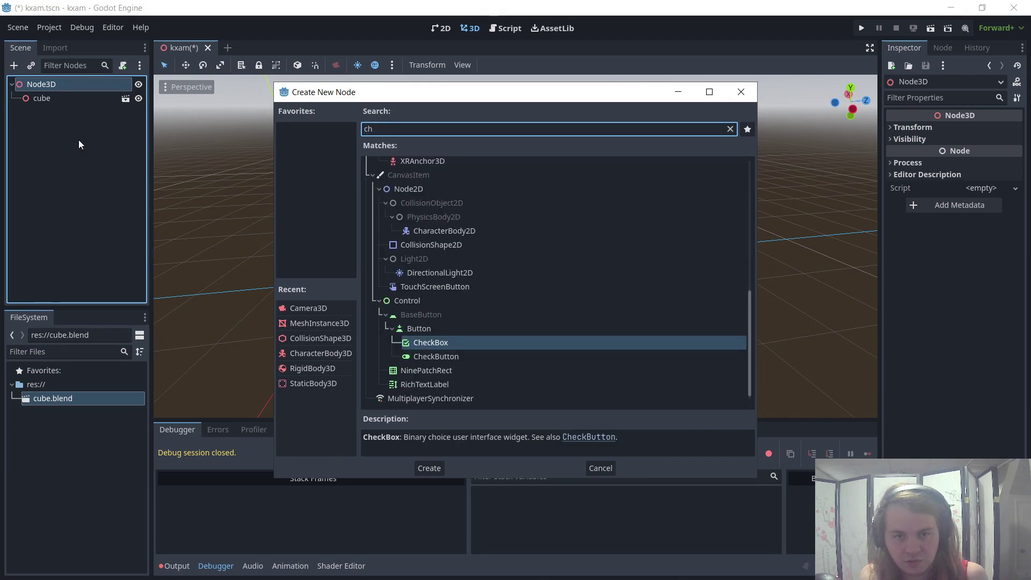
type("as")
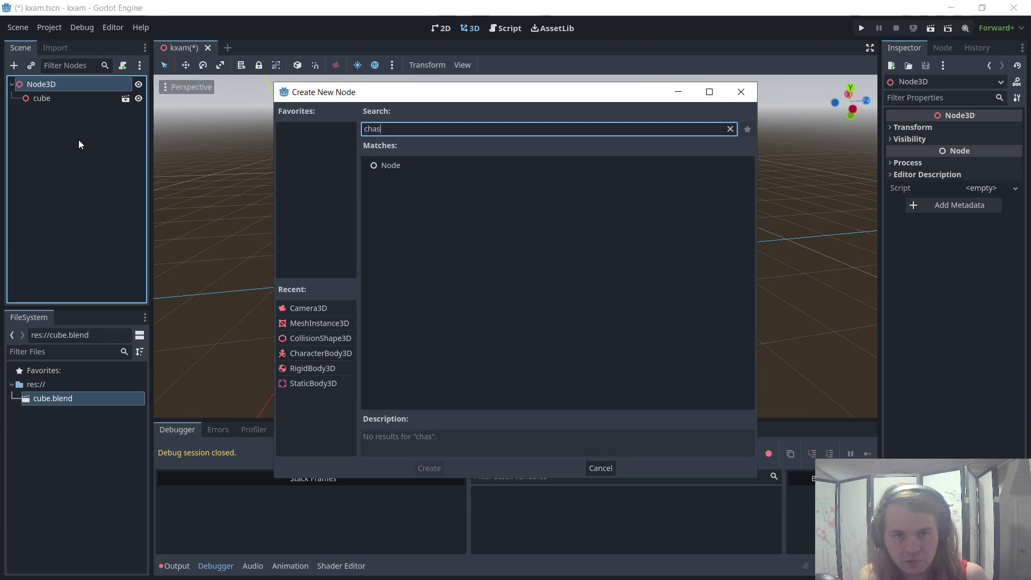
key("BackSpace")
key("super+space")
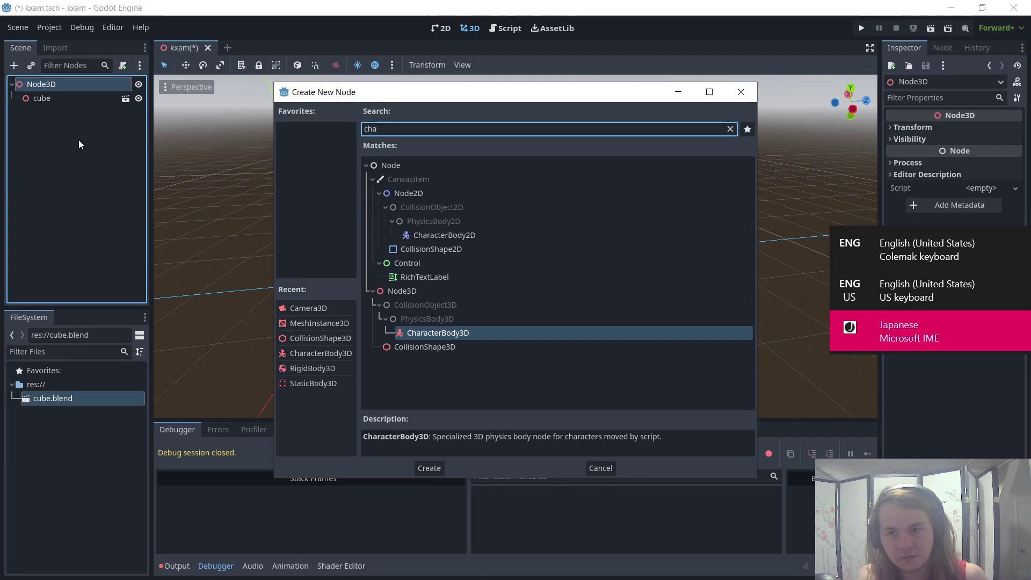
type("r")
key("Return")
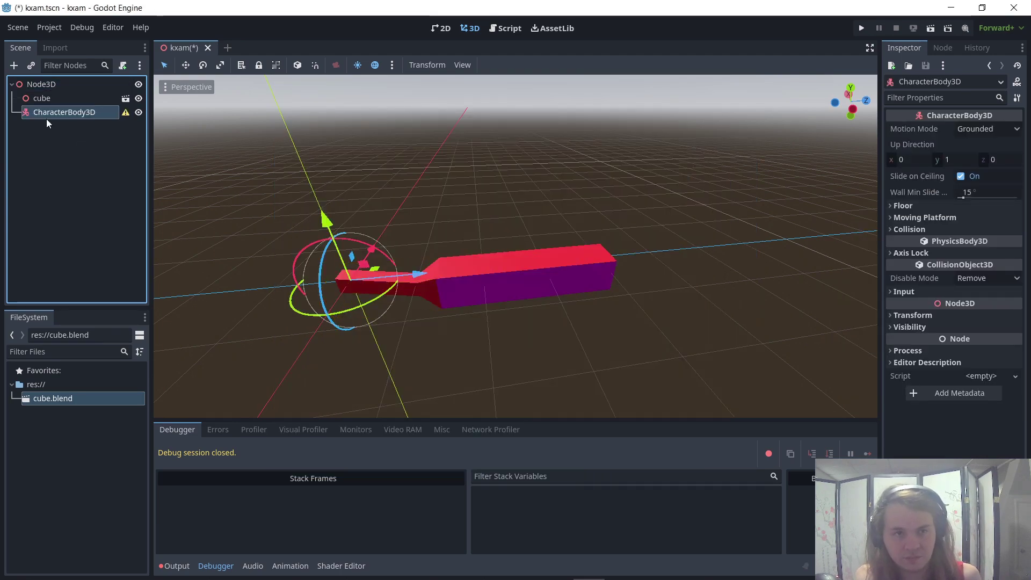
Step: Give the CharacterBody3D a CollisionShape3D and a MeshInstance3D child
right_click(96, 116)
left_click(111, 128)
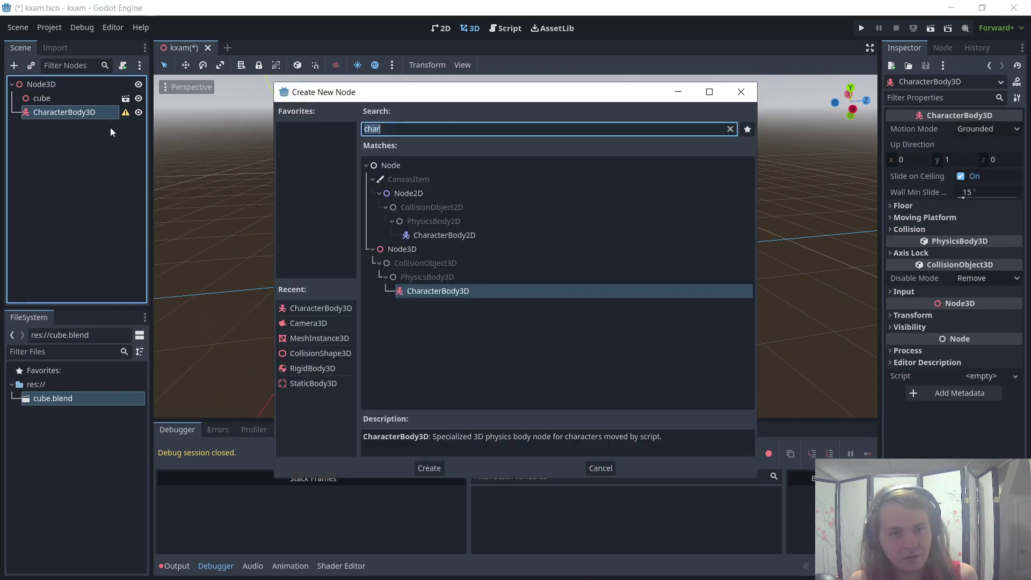
type("collision")
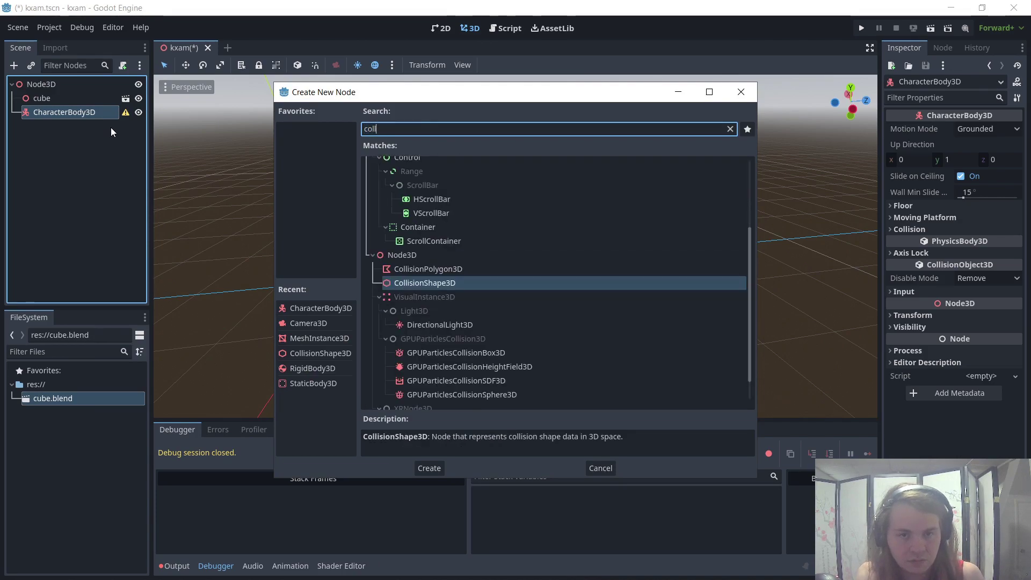
key("Return")
right_click(79, 115)
left_click(101, 131)
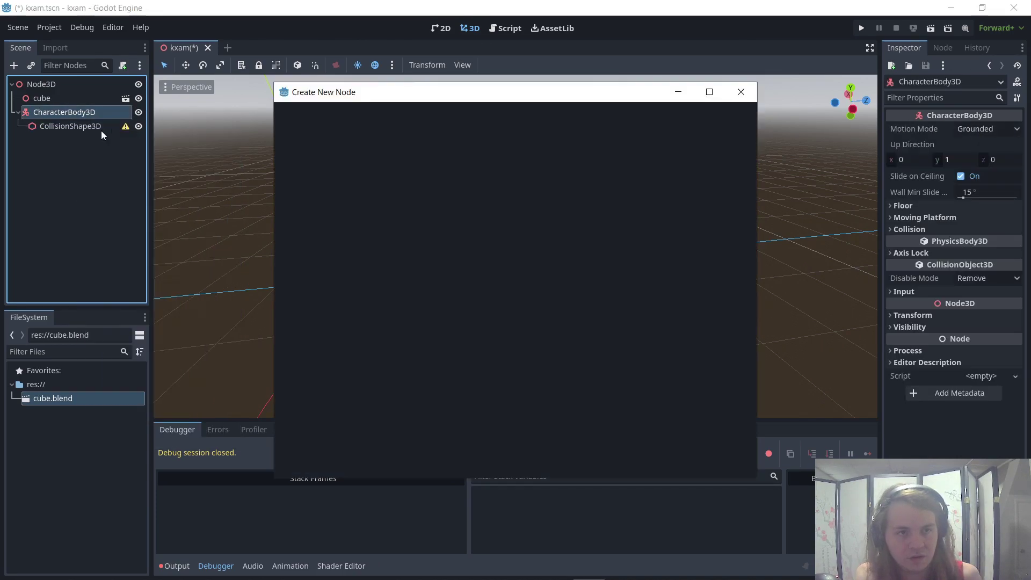
type("mesh")
key("Return")
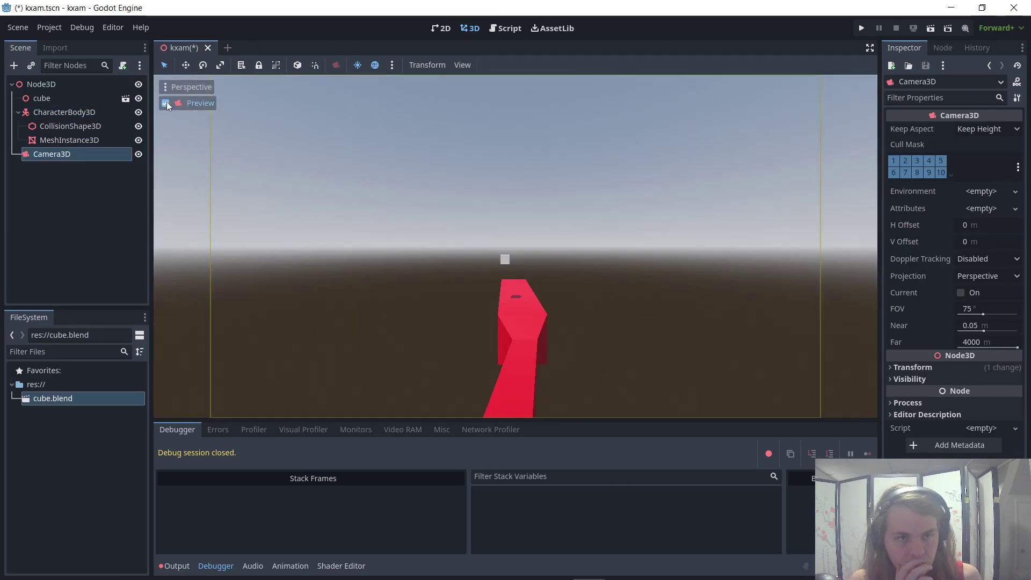
Step: Toggle the Camera3D preview on and off, then briefly switch to Blender and back
left_click(166, 103)
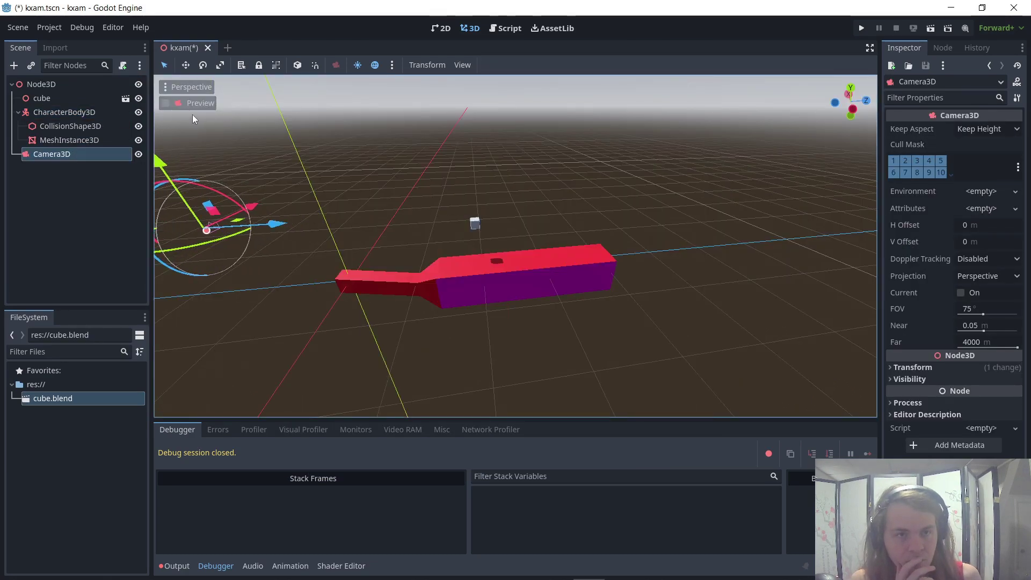
left_click(166, 105)
left_click(169, 105)
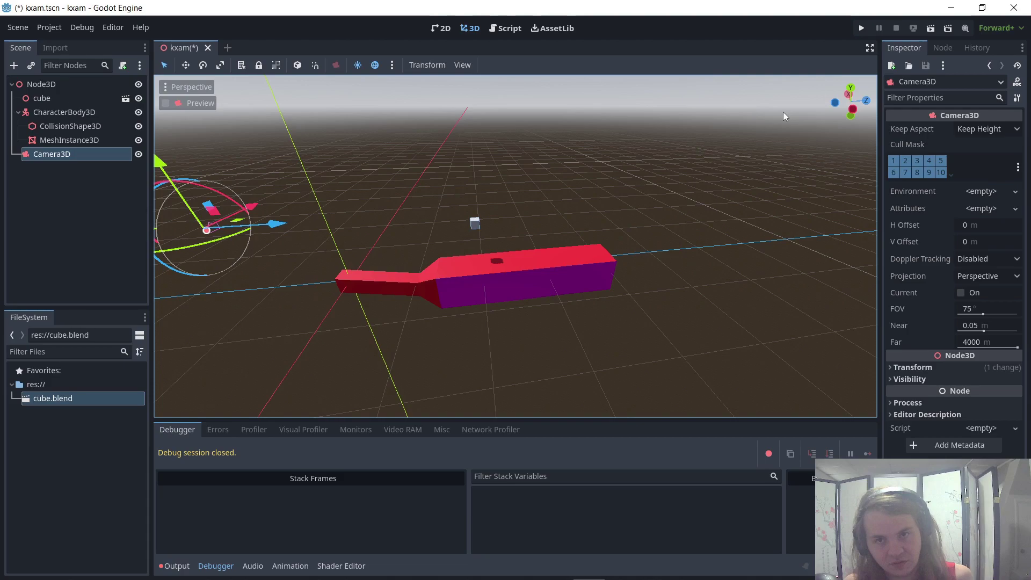
mouse_move(494, 577)
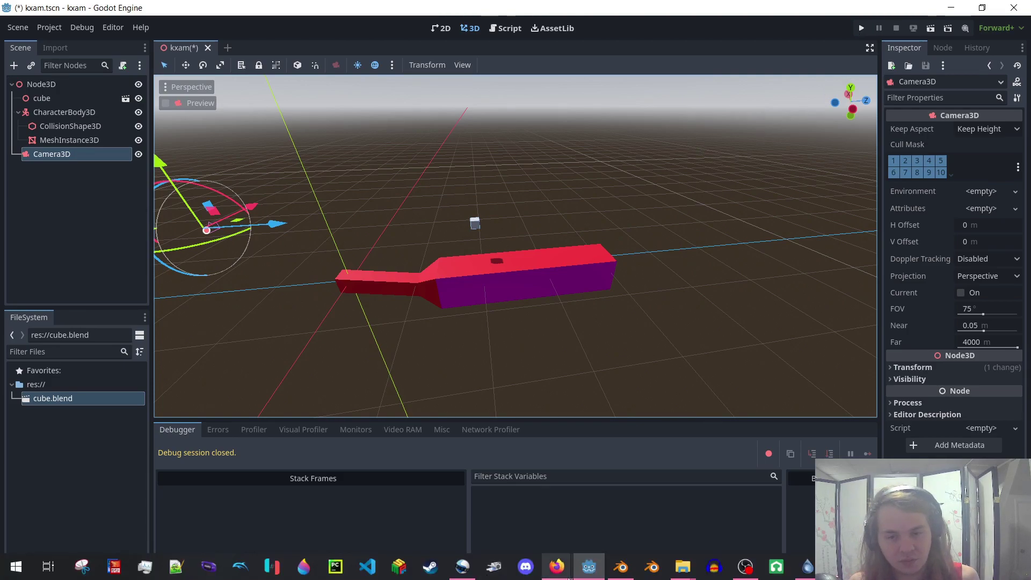
left_click(620, 566)
left_click(621, 566)
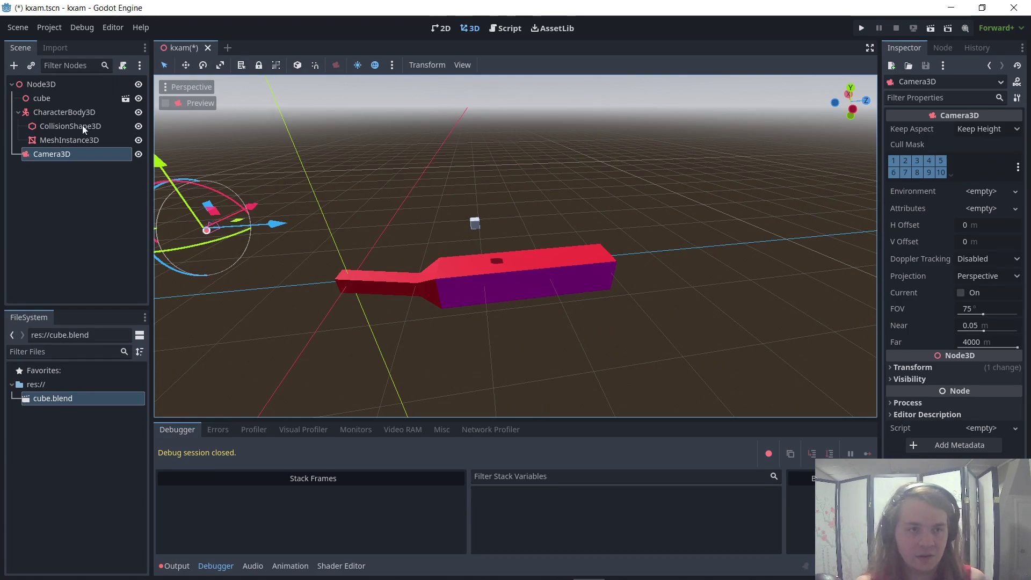
Step: Attach a new CharacterBody3D.gd script to CharacterBody3D using the Basic Movement template
left_click(73, 110)
left_click(123, 65)
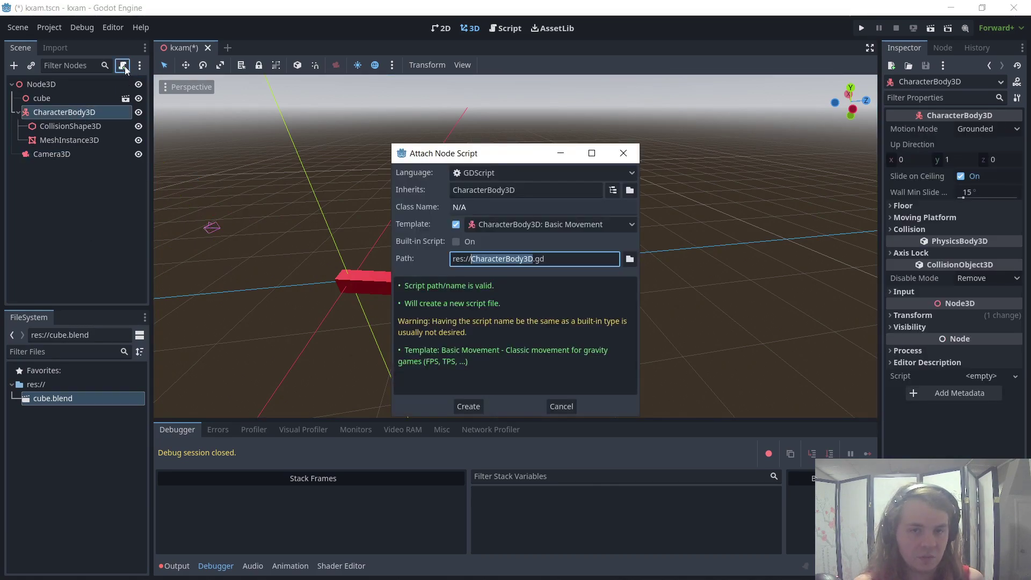
left_click(469, 406)
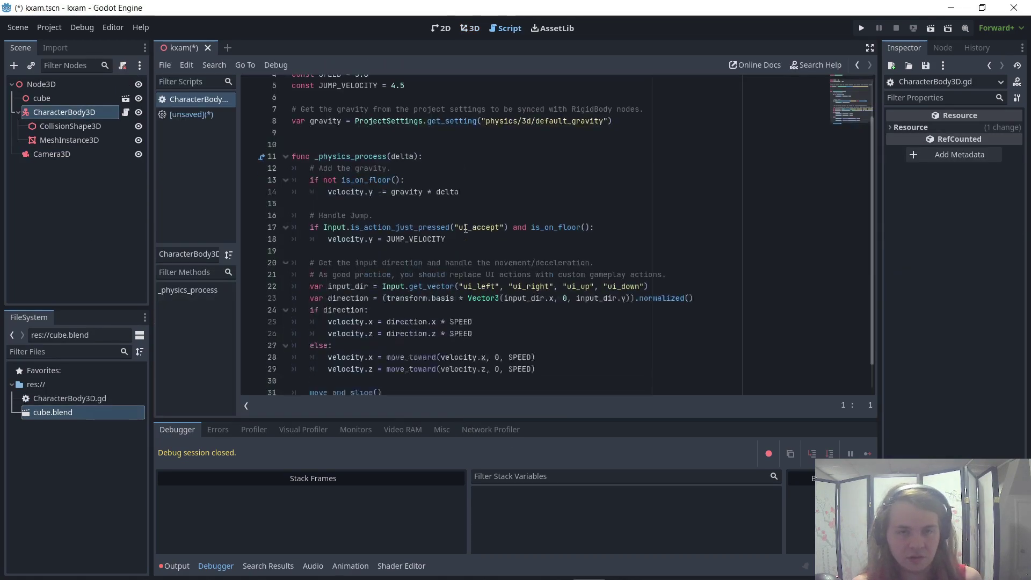
Step: Read through the generated code, highlighting the movement comments and line 8's gravity, then erase the SPEED name
scroll(465, 228, "down", 1)
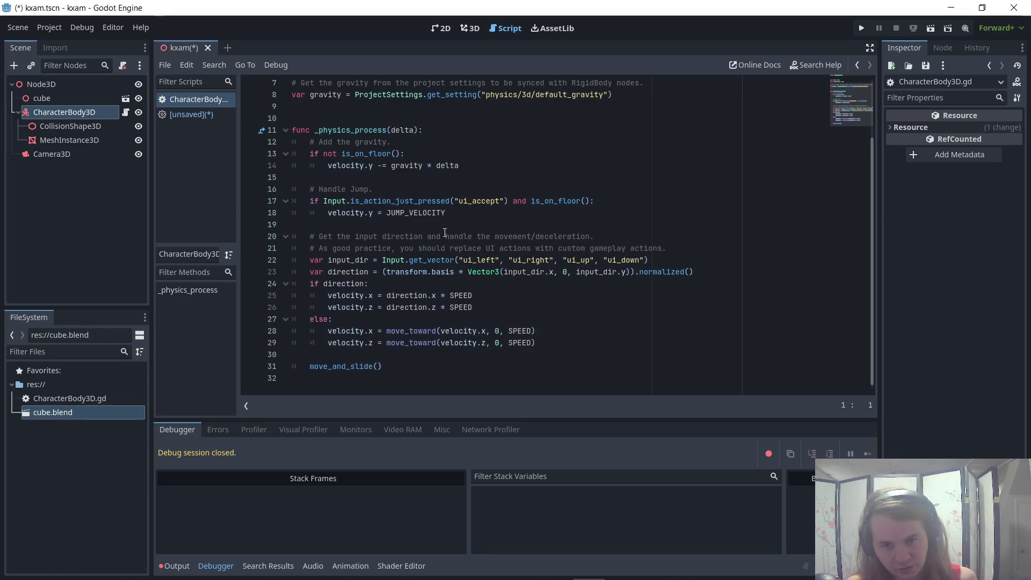
scroll(383, 173, "up", 2)
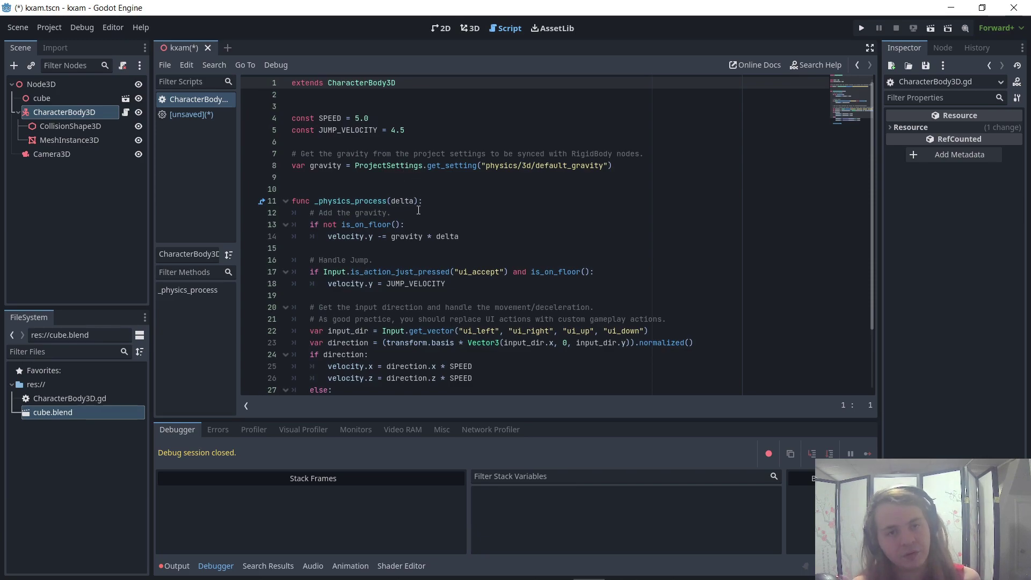
scroll(421, 245, "down", 2)
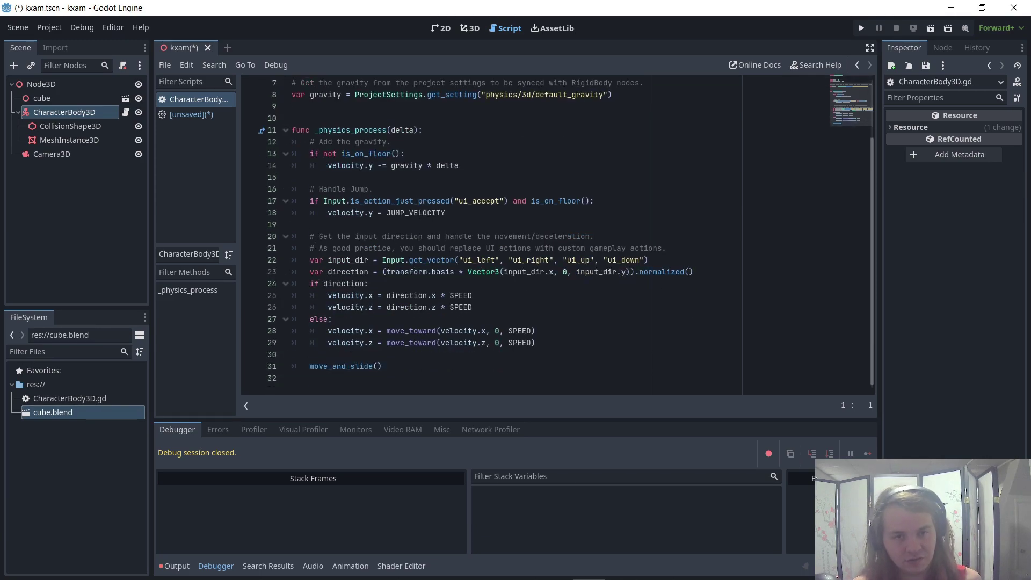
left_click_drag(316, 237, 594, 236)
left_click_drag(666, 248, 213, 240)
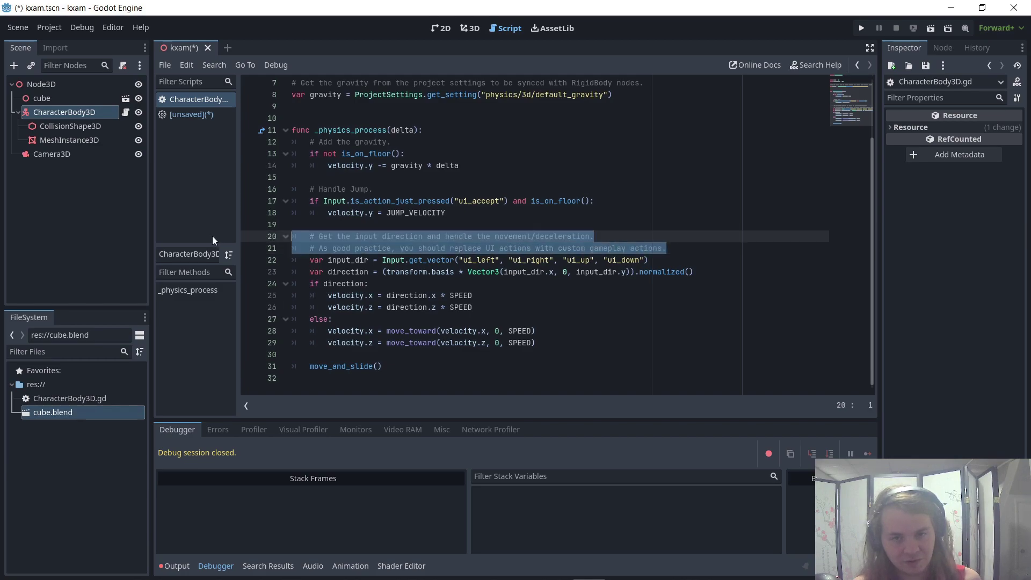
left_click(371, 225)
scroll(371, 222, "up", 2)
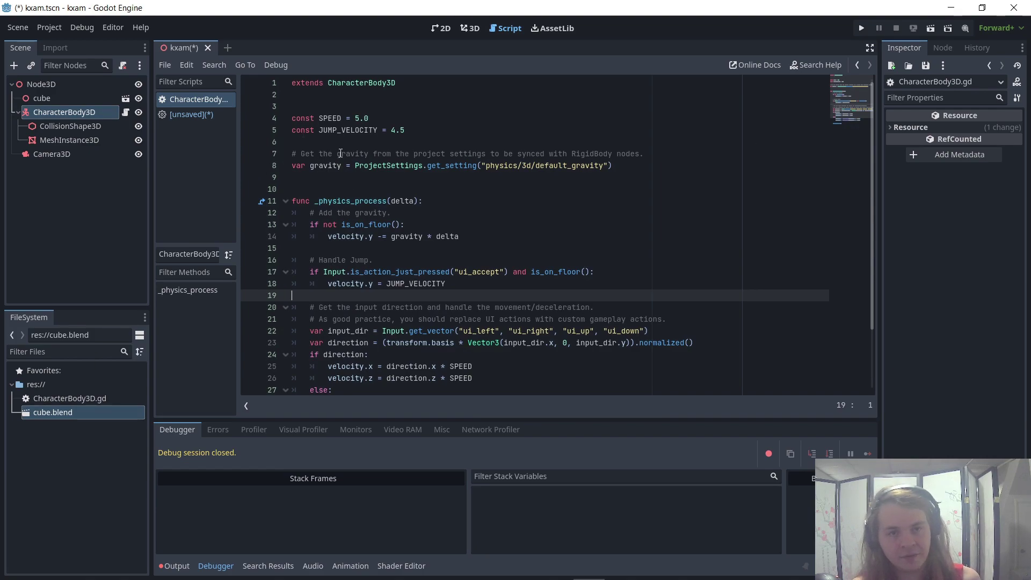
left_click_drag(300, 163, 558, 161)
left_click(542, 189)
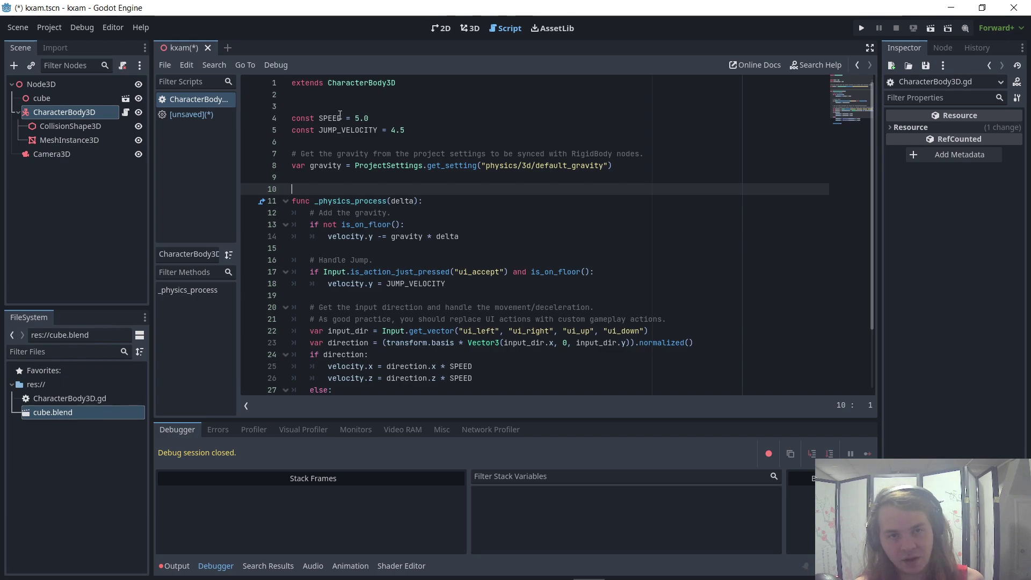
left_click(342, 117)
key("BackSpace")
key("BackSpace")
key("BackSpace")
key("BackSpace")
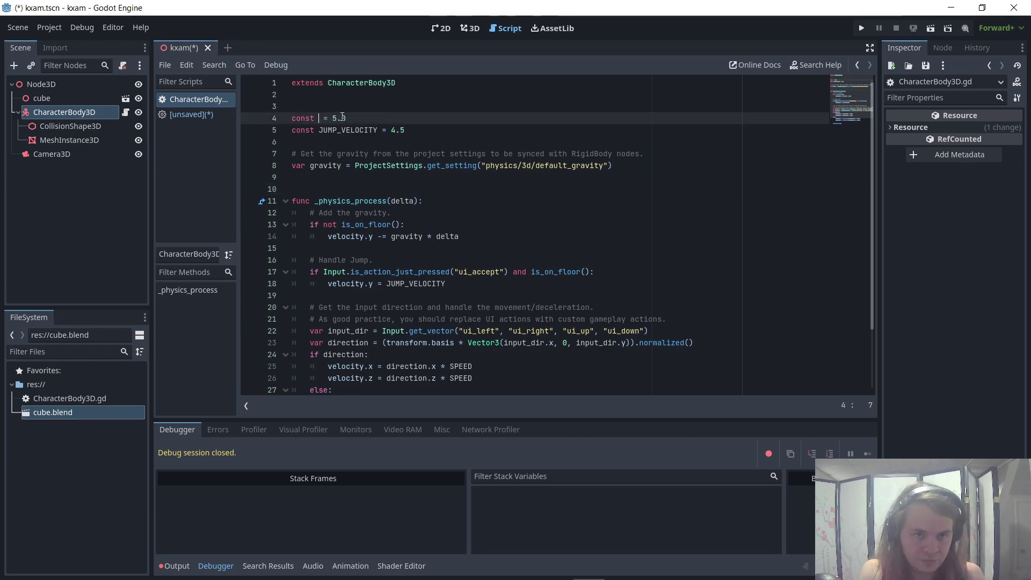
type("PLIMBAP")
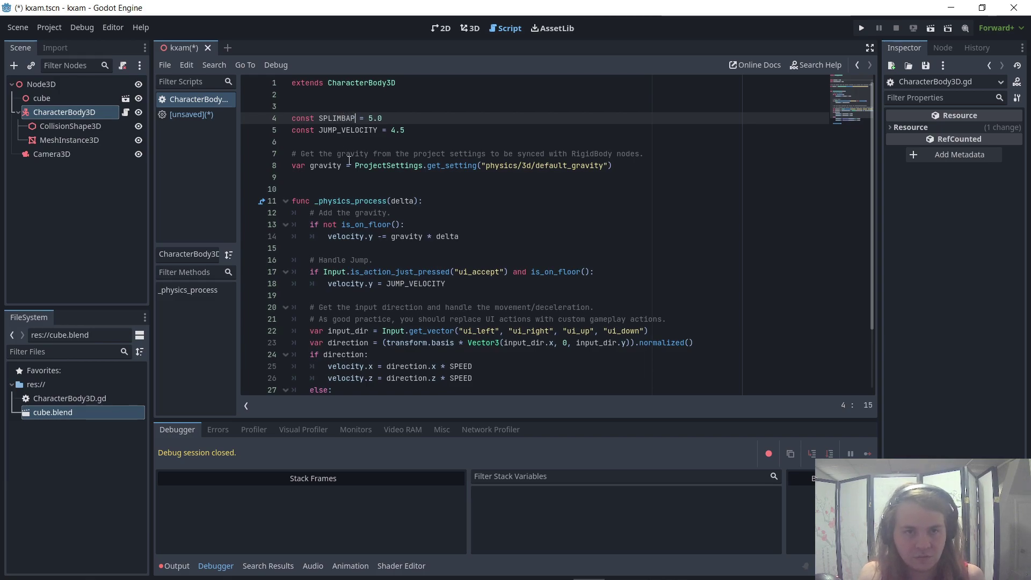
left_click(349, 164)
scroll(447, 353, "down", 2)
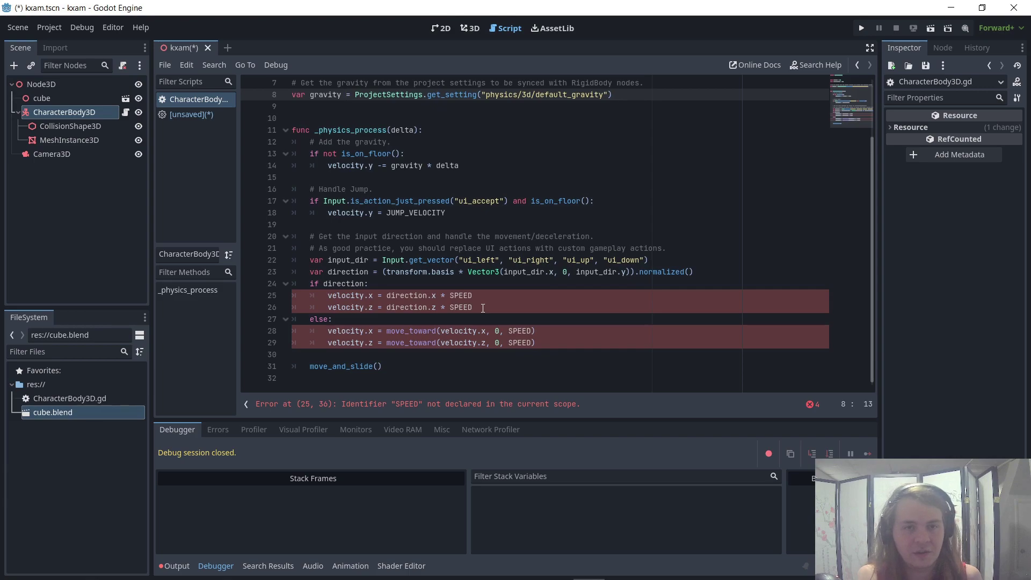
scroll(295, 129, "up", 2)
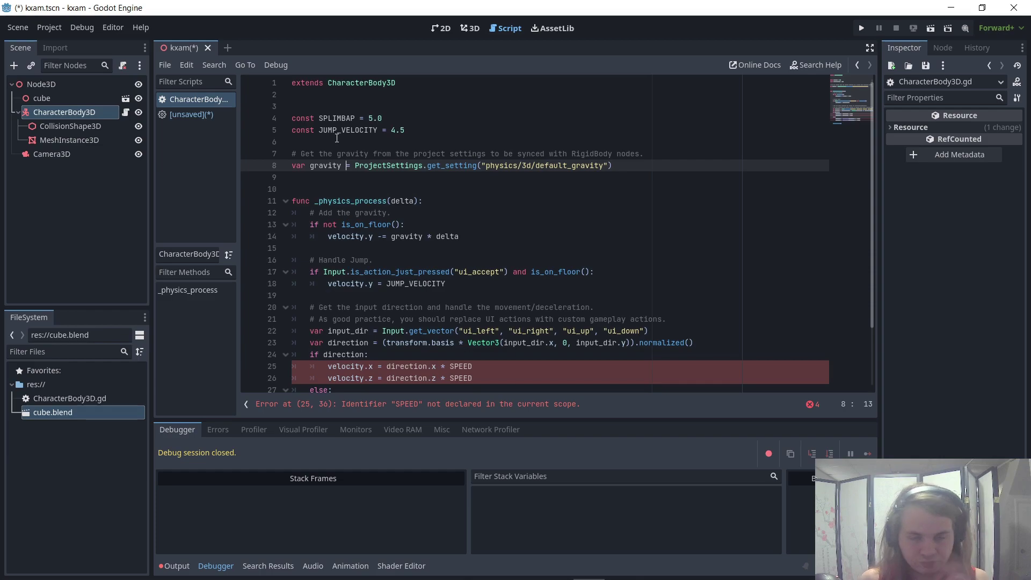
key("ctrl+z")
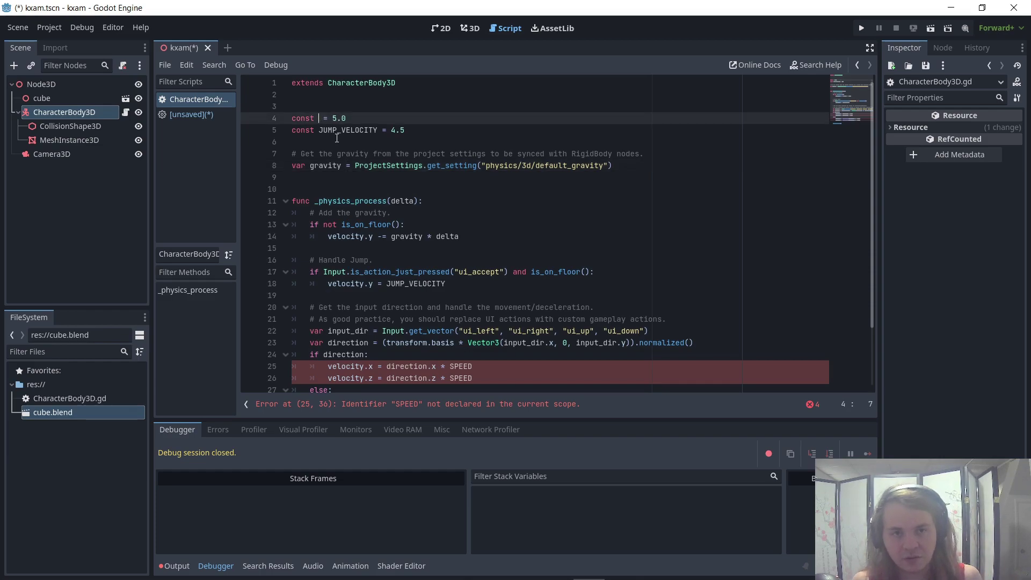
key("ctrl+z")
left_click(472, 94)
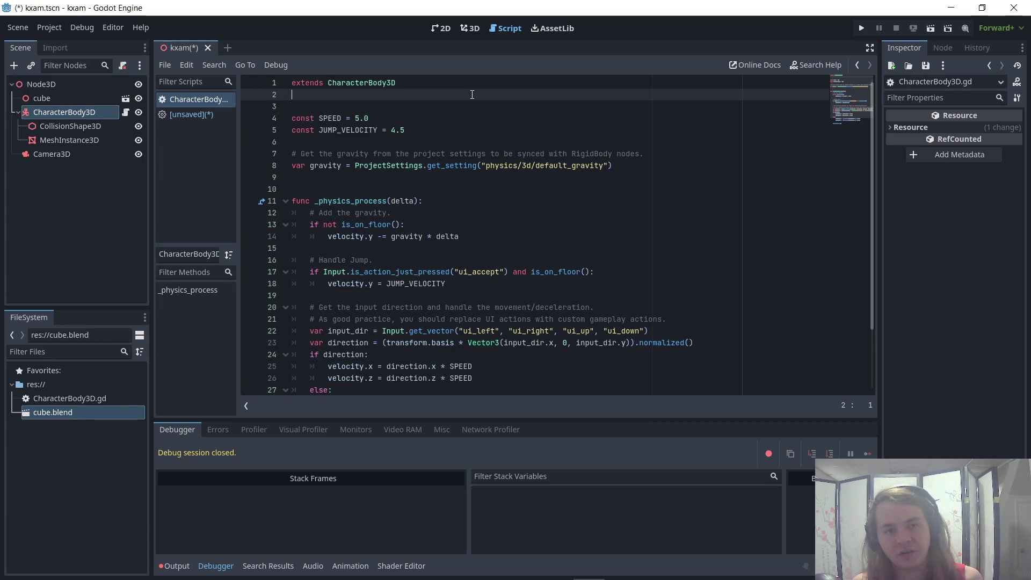
triple_click(363, 79)
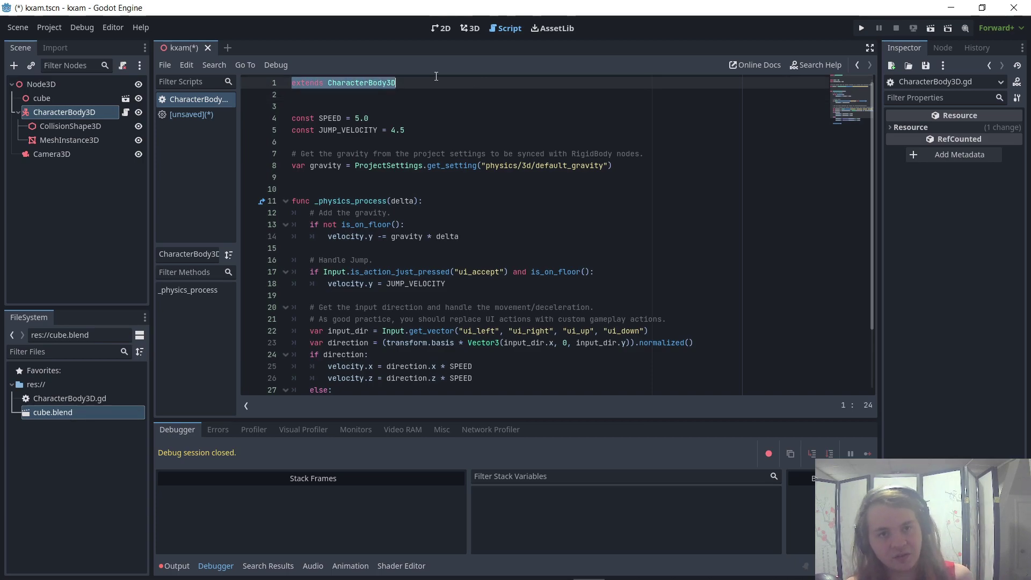
left_click(363, 83)
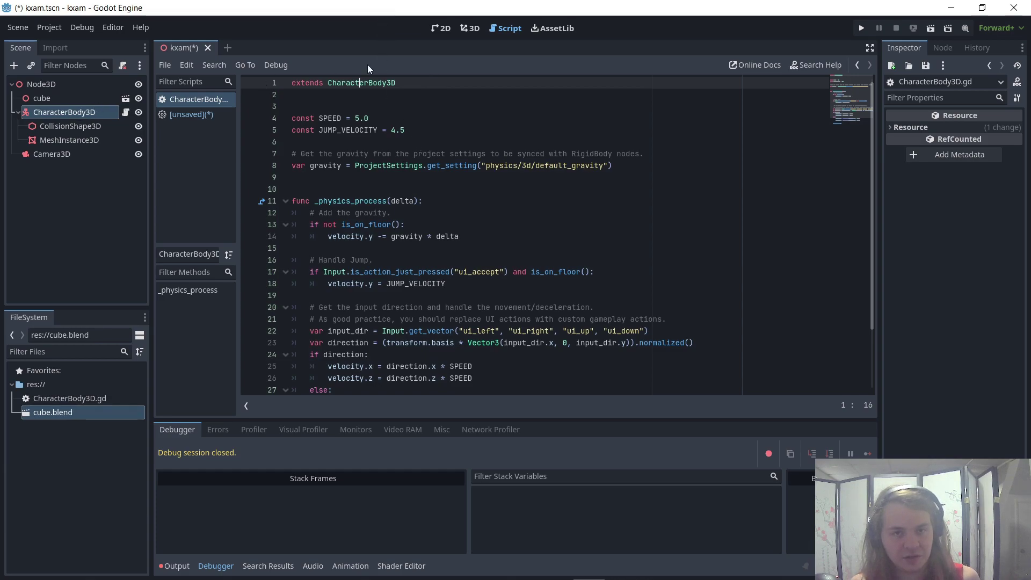
Step: Return to the 3D view, orbit around the paddle, and select the character cube and paddle mesh
left_click(469, 27)
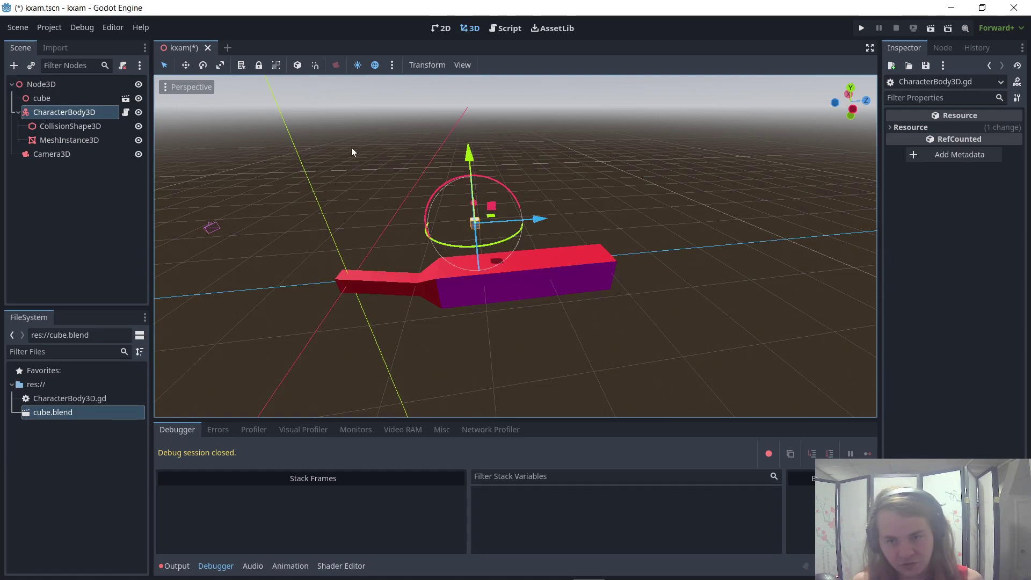
middle_click_drag(345, 176, 427, 245)
left_click(445, 313)
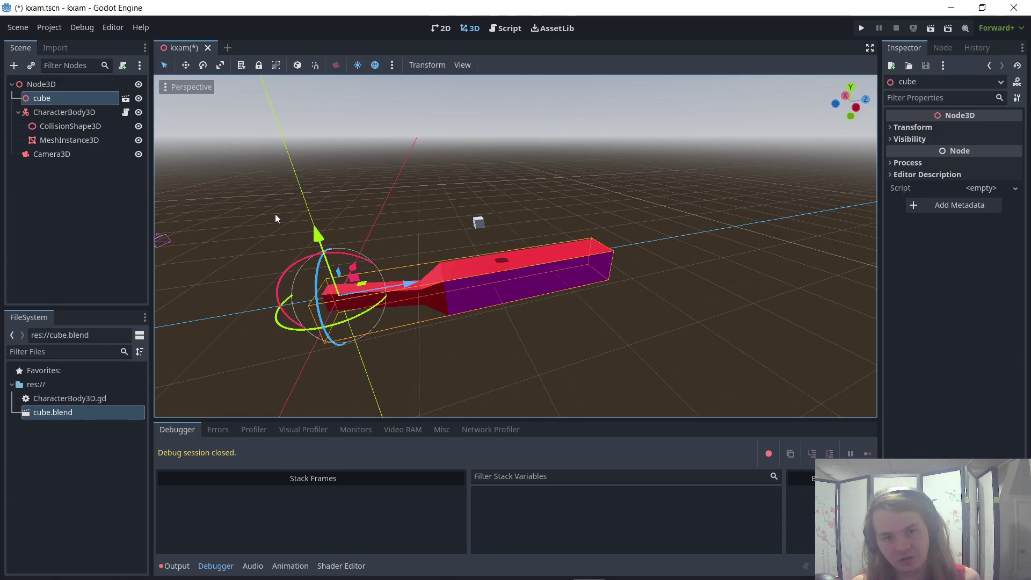
left_click(490, 213)
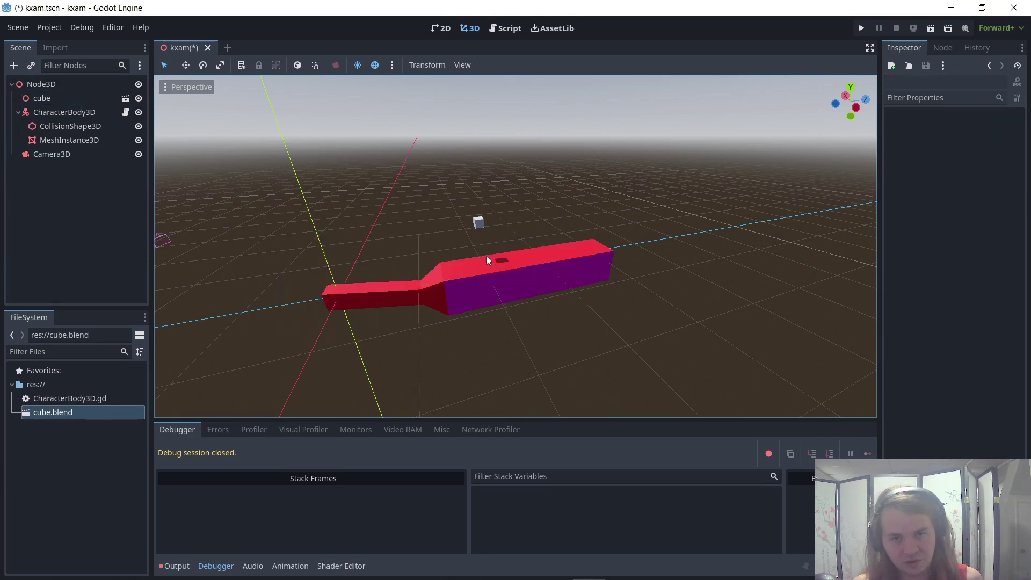
left_click(476, 225)
left_click(413, 305)
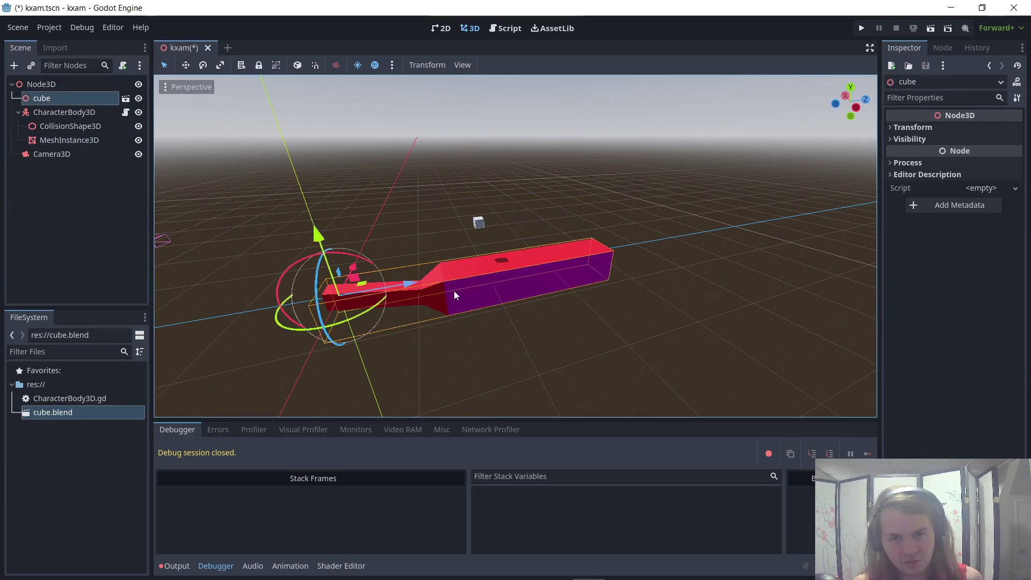
left_click(408, 214)
Step: Make the current scene the main scene, save it as kxam.tscn, and run the game
middle_click_drag(397, 205, 324, 224)
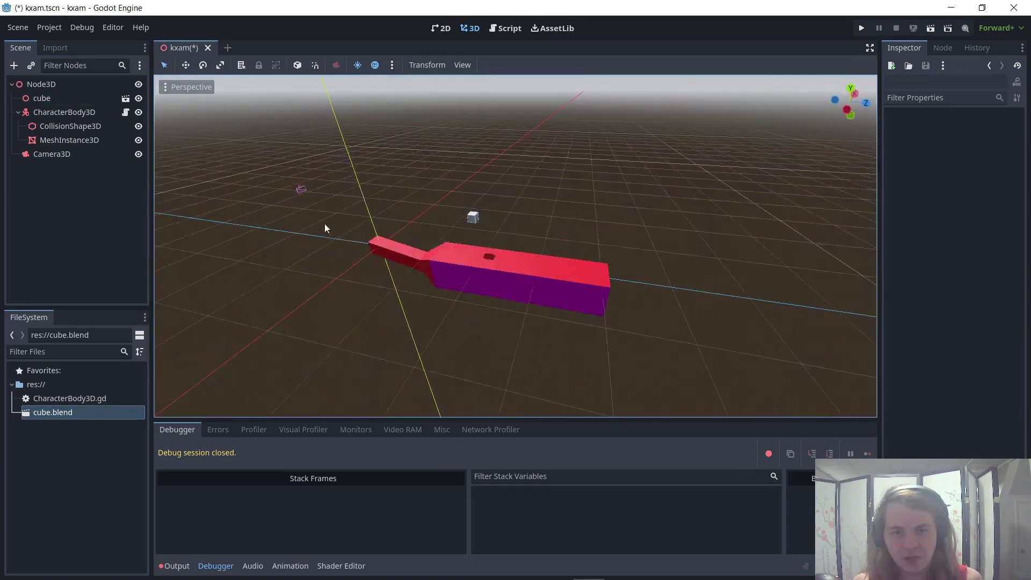
left_click(862, 28)
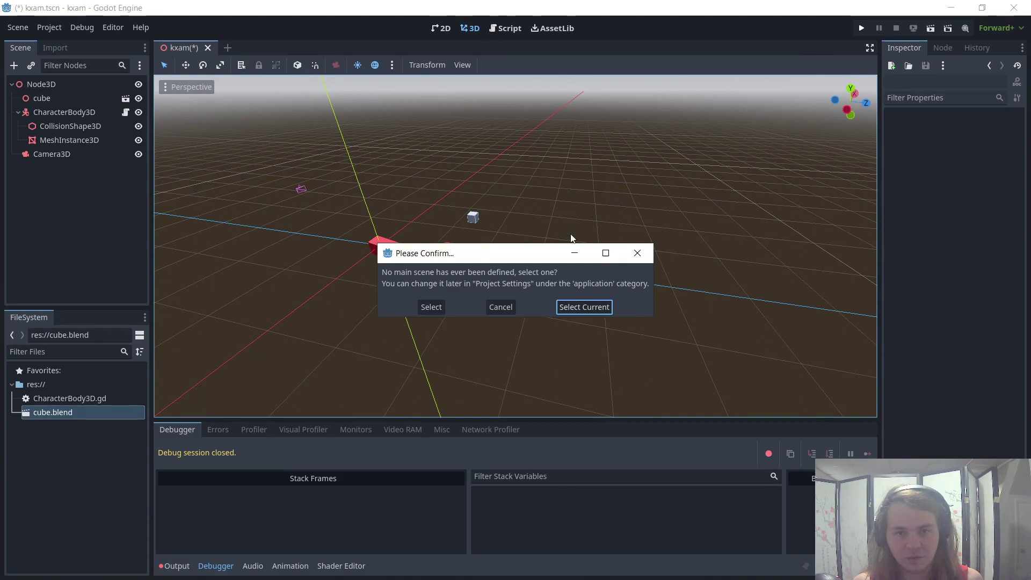
left_click(590, 301)
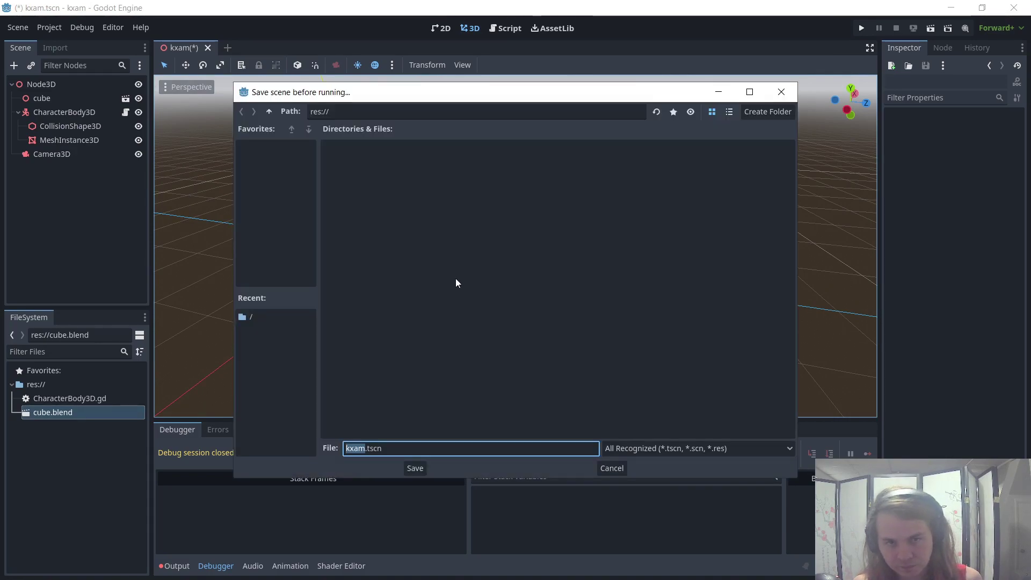
left_click(411, 468)
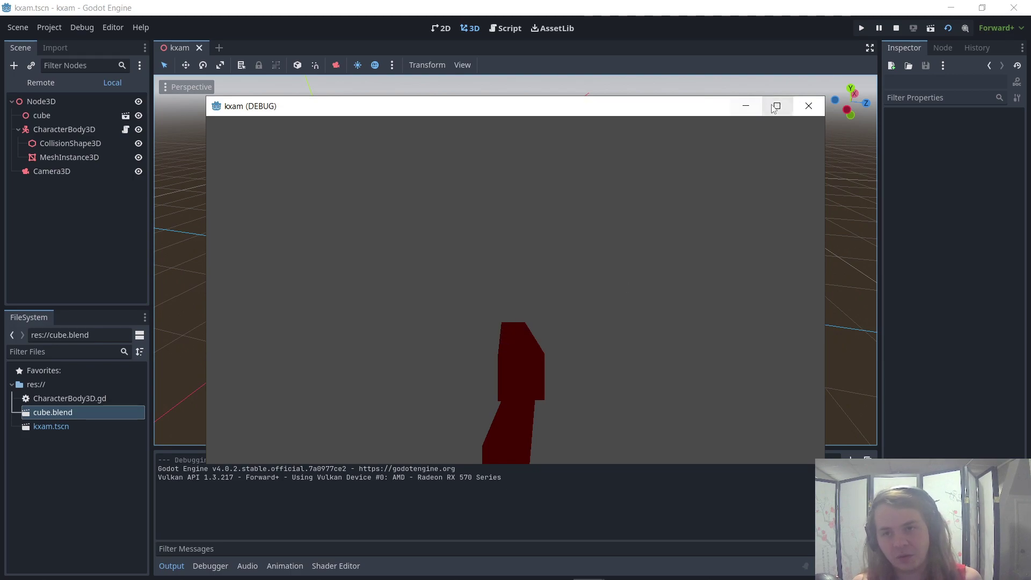
Step: Close the game, relaunch it to check the paddle, close it again and turn preview sunlight off
left_click(809, 108)
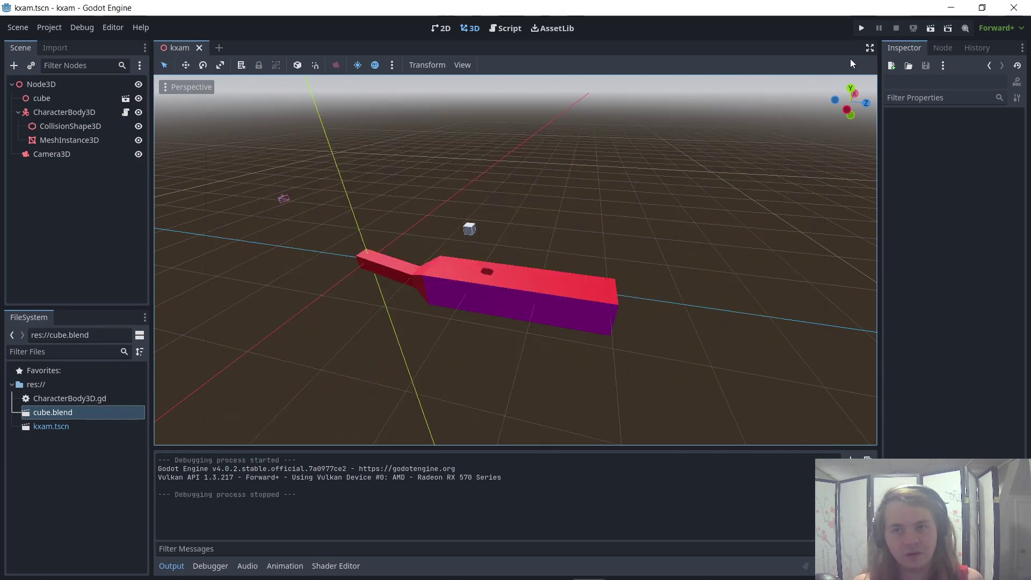
left_click(862, 28)
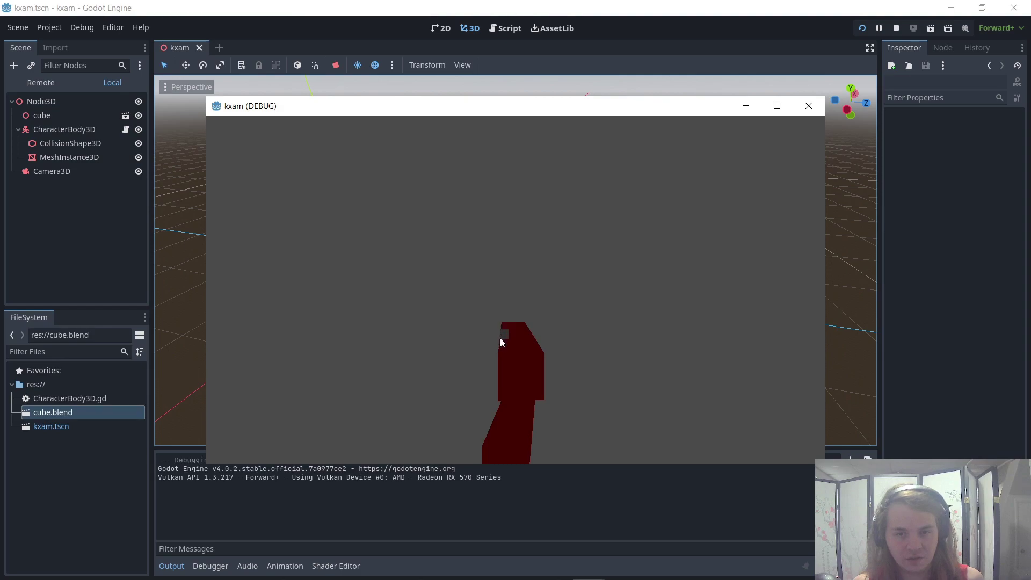
left_click(808, 107)
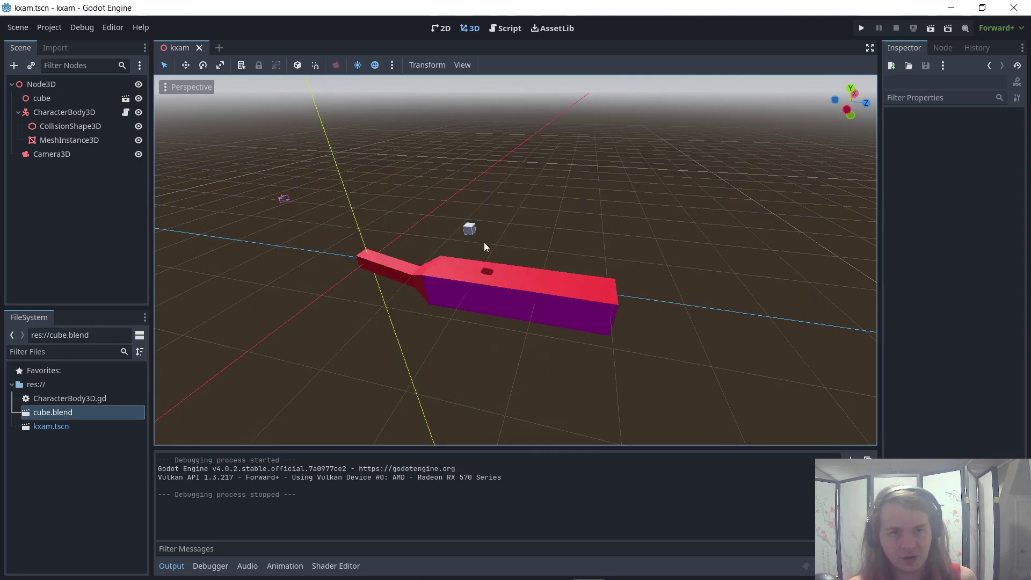
left_click(357, 66)
Step: Add the preview sun to the scene as a light and test-run the game to see it lit
left_click(360, 66)
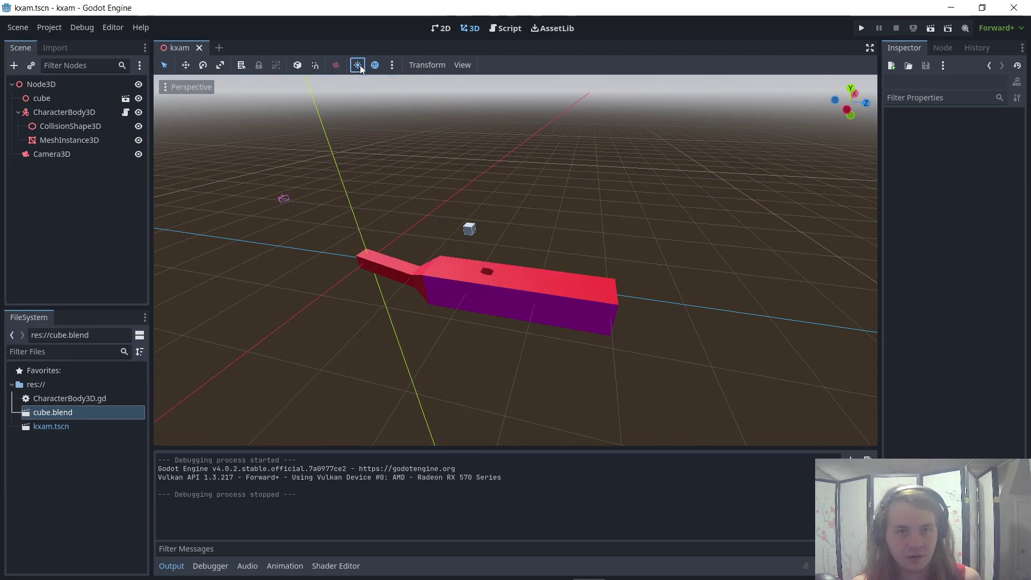
left_click(392, 65)
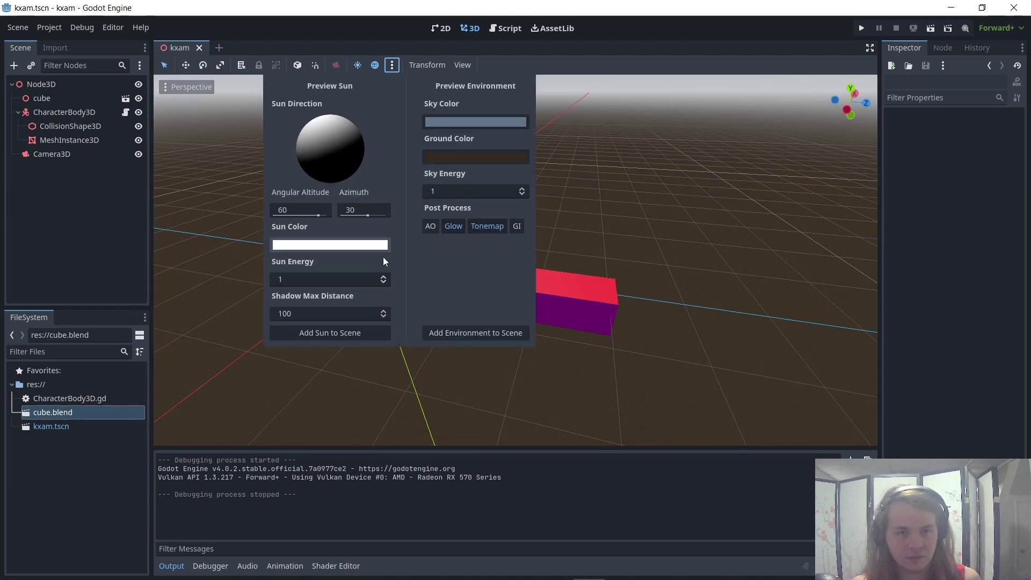
left_click(343, 335)
left_click(860, 23)
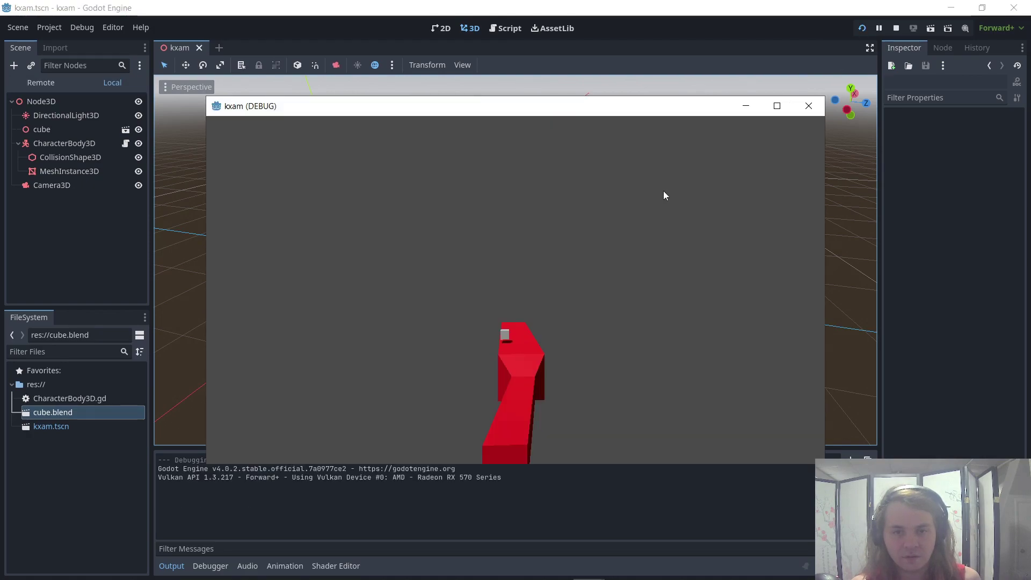
left_click(801, 105)
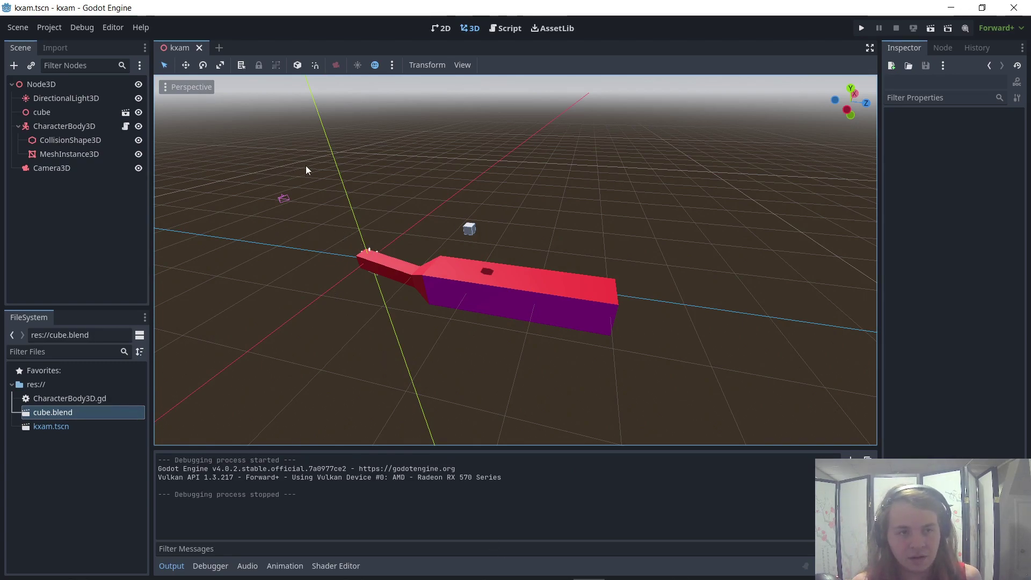
Step: Orbit around the lit paddle, then bring Blender with cube.blend to the front
middle_click_drag(479, 206, 537, 161)
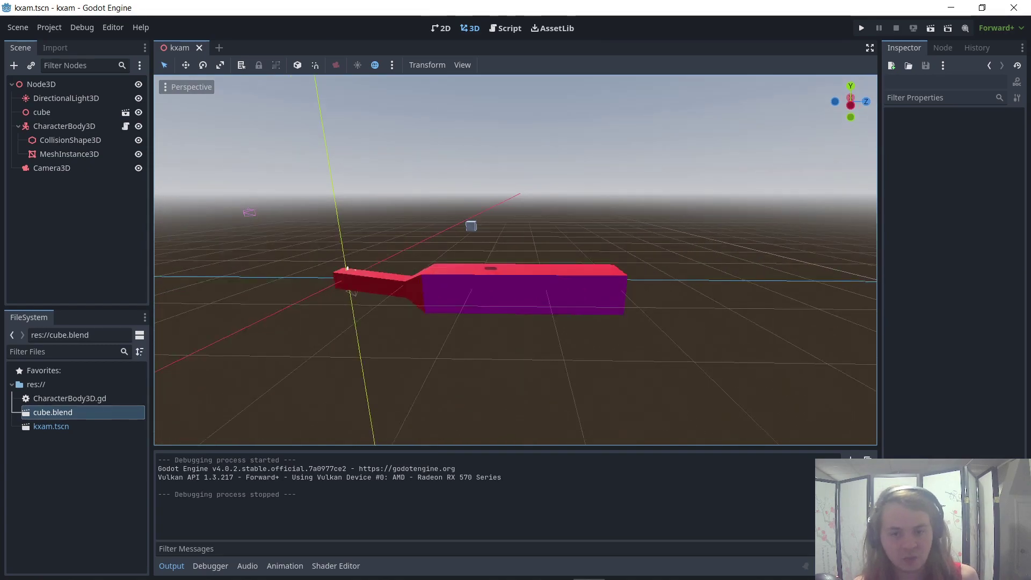
mouse_move(558, 575)
left_click(621, 567)
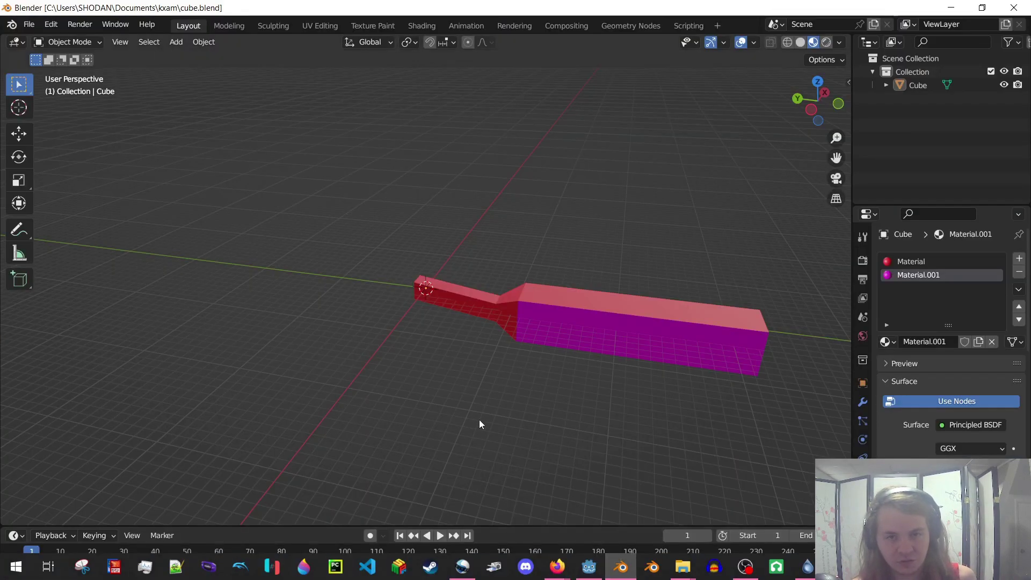
Step: Rename the Cube object in the Outliner to Cube-col
left_click(922, 86)
double_click(923, 87)
left_click(933, 84)
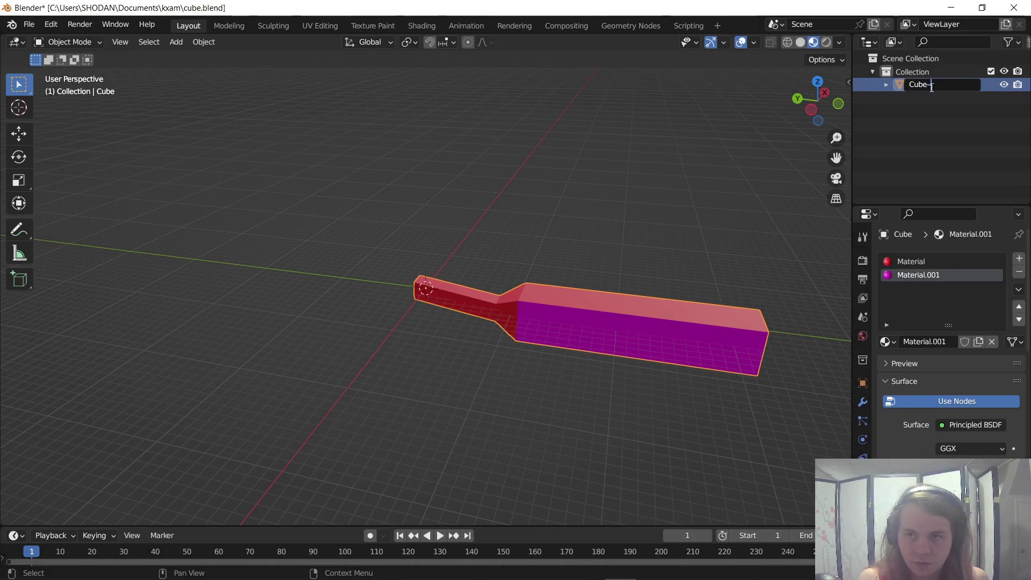
type("-col")
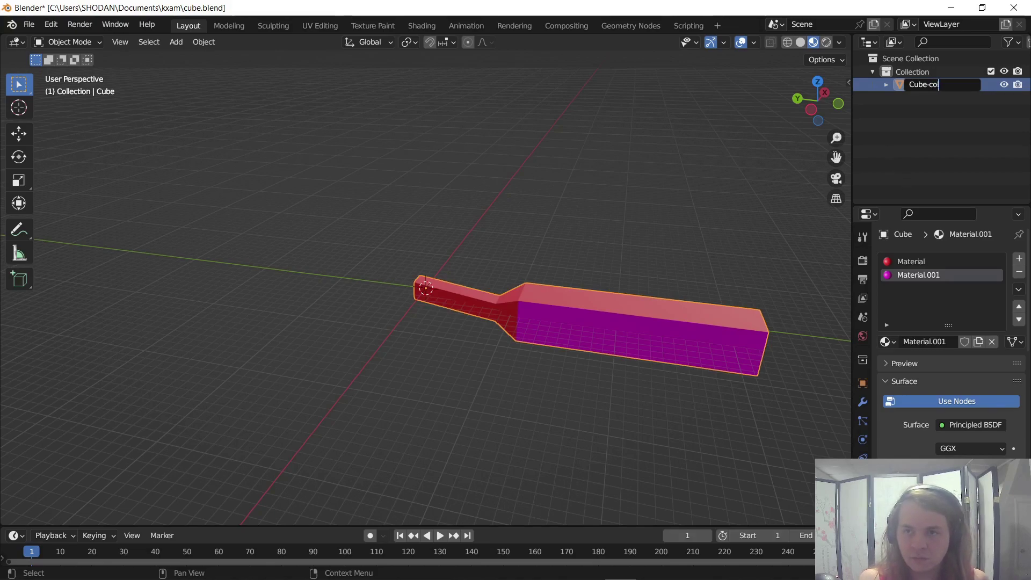
key("Return")
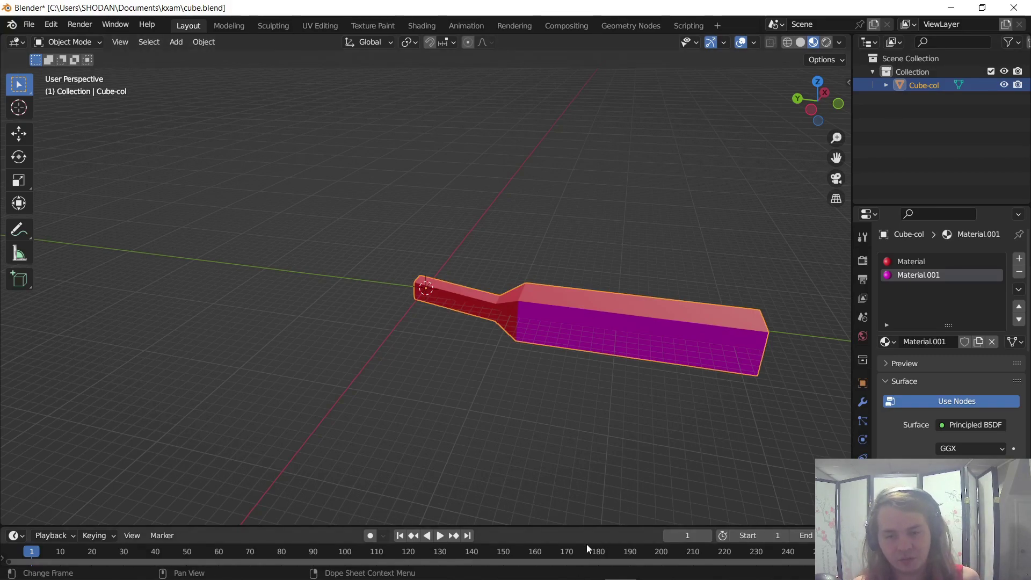
Step: Save cube.blend and switch to Godot so the model reimports
left_click(587, 573)
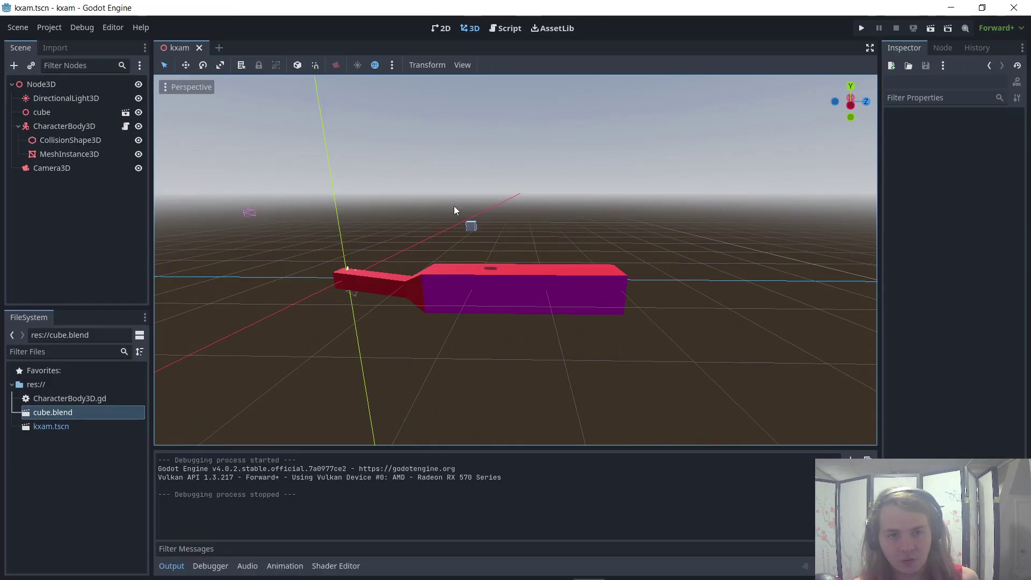
left_click(621, 573)
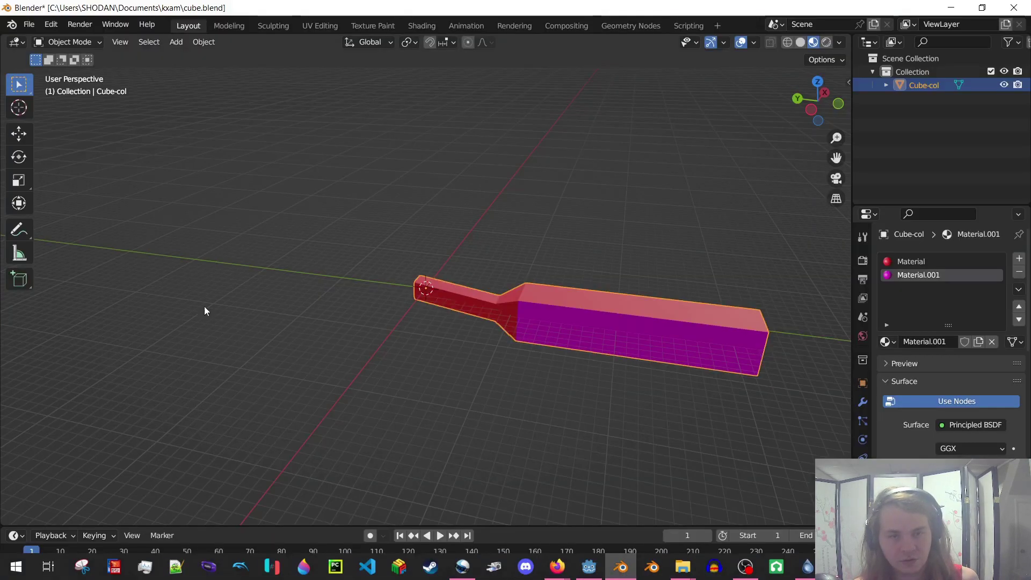
left_click(29, 24)
left_click(51, 116)
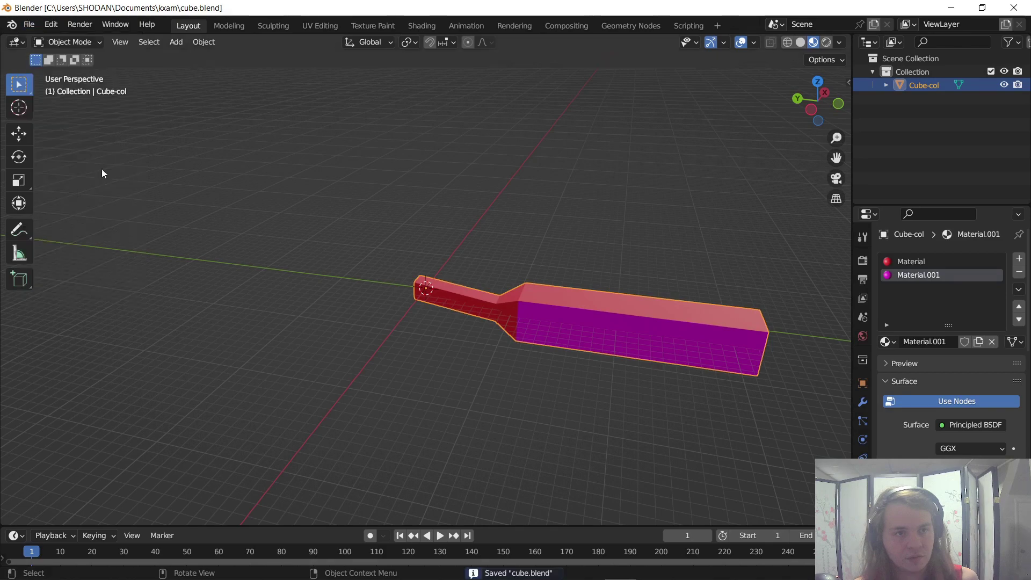
left_click(586, 572)
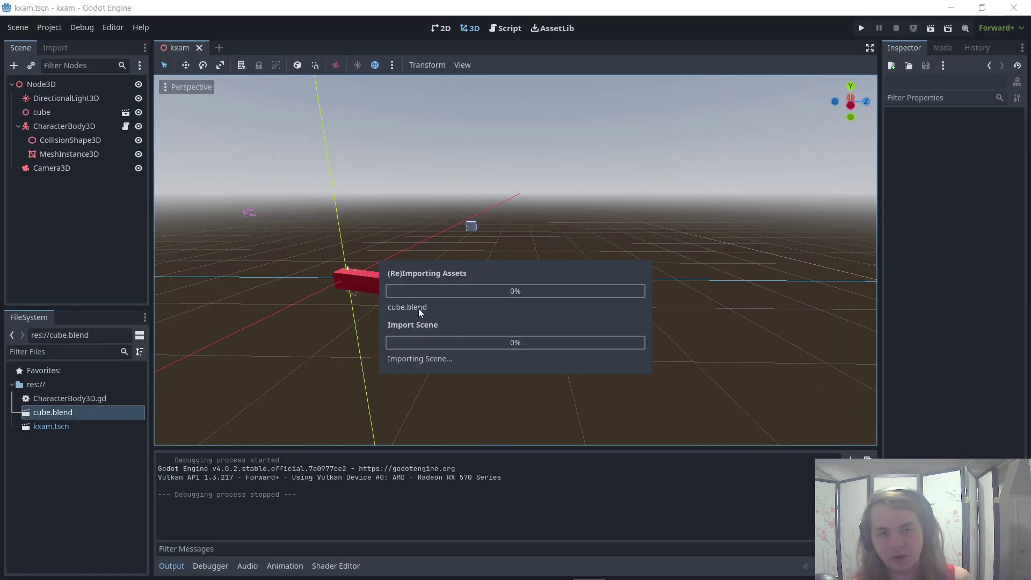
Step: After the reimport, inspect the MeshInstance3D paddle, deselect Cube-col in Blender, and run the game
left_click(418, 308)
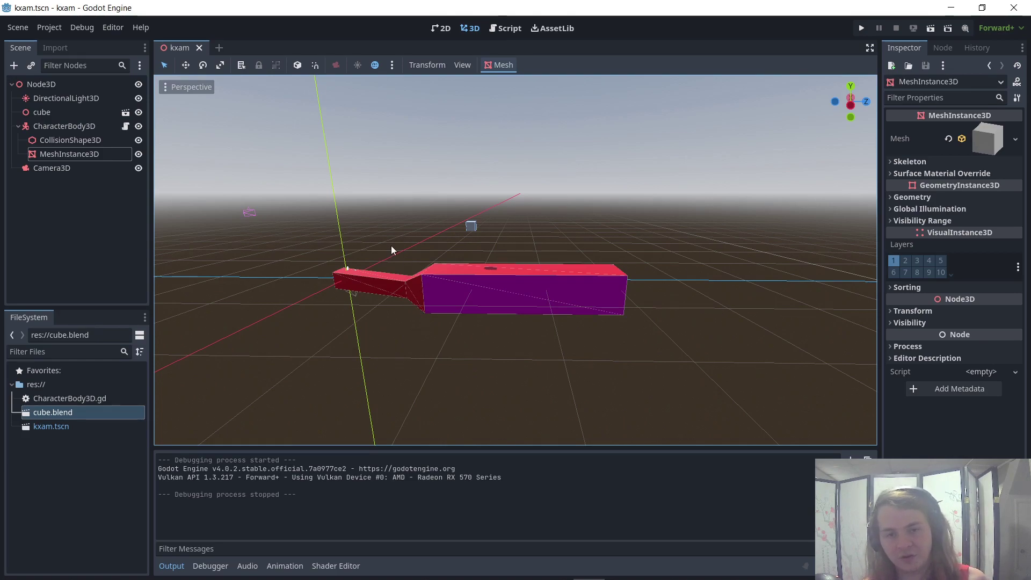
middle_click_drag(392, 247, 368, 286)
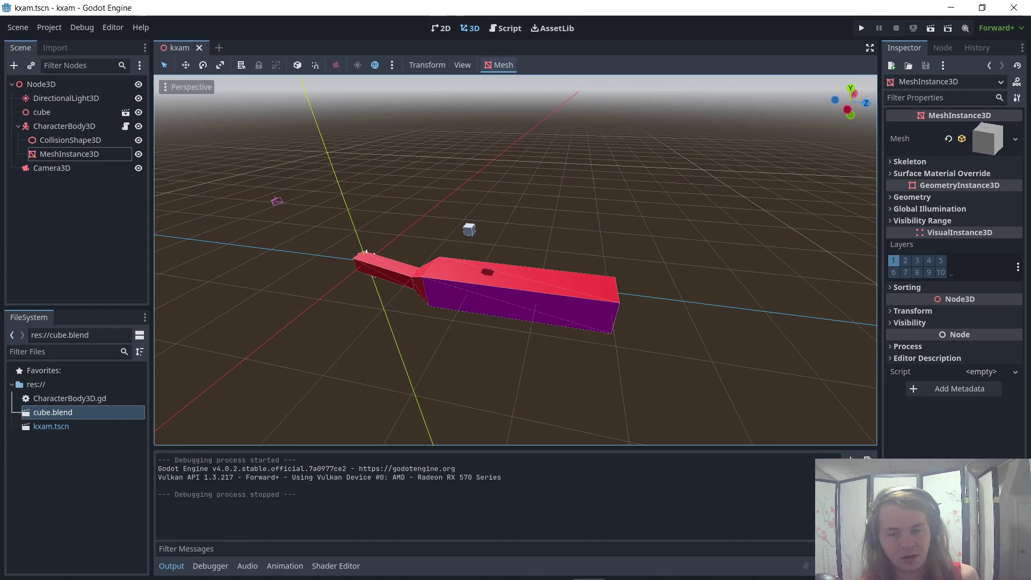
left_click(624, 569)
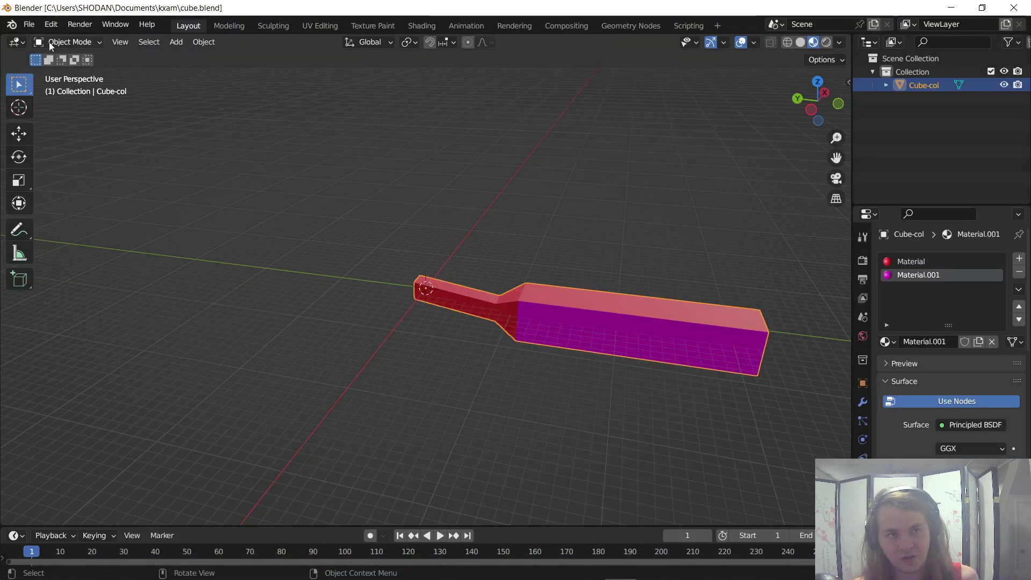
left_click(29, 24)
key("alt+a")
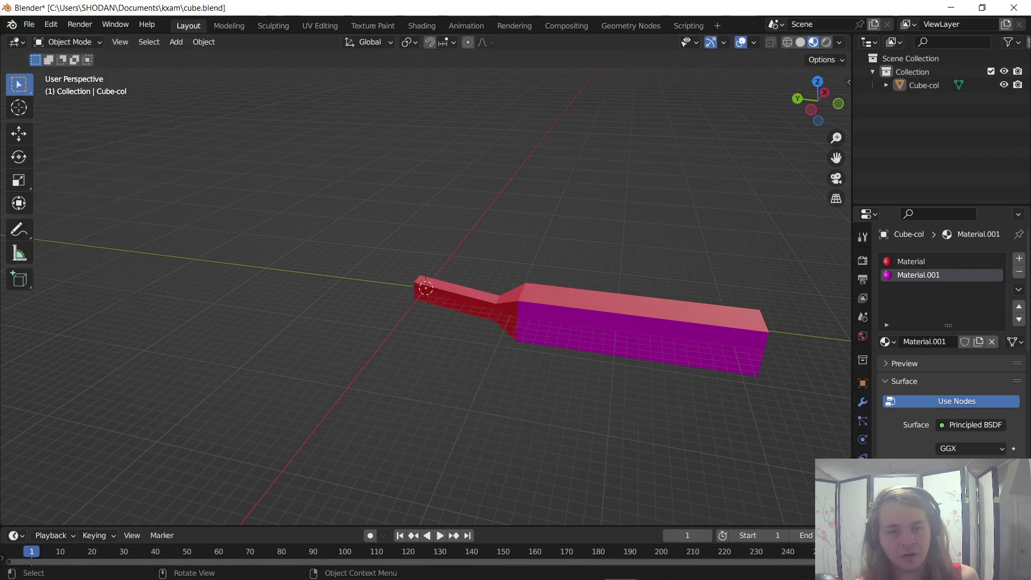
left_click(558, 569)
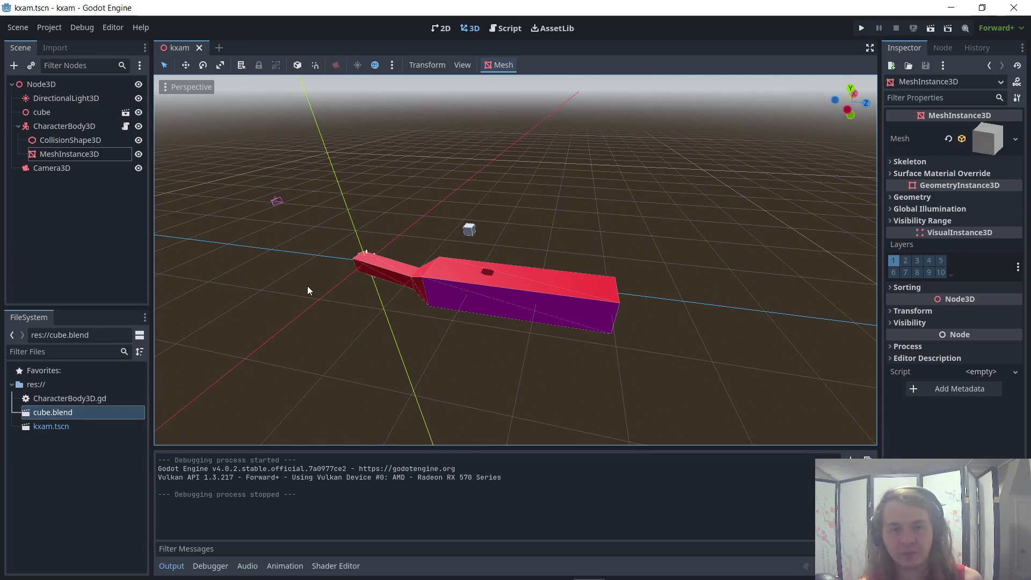
left_click(861, 28)
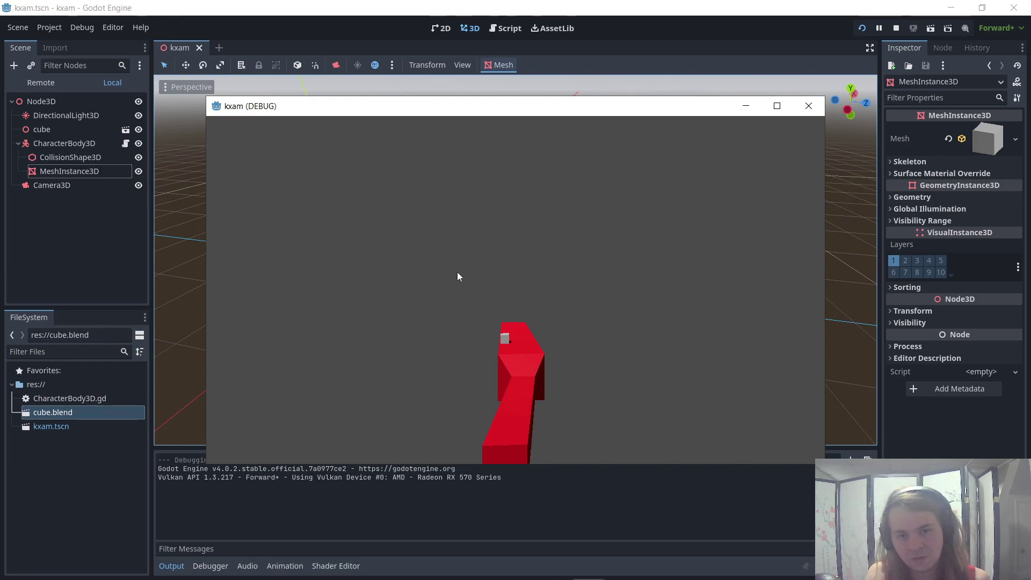
Step: Steer the character cube left, right, forward and back across the red paddle with arrow keys
key("Right")
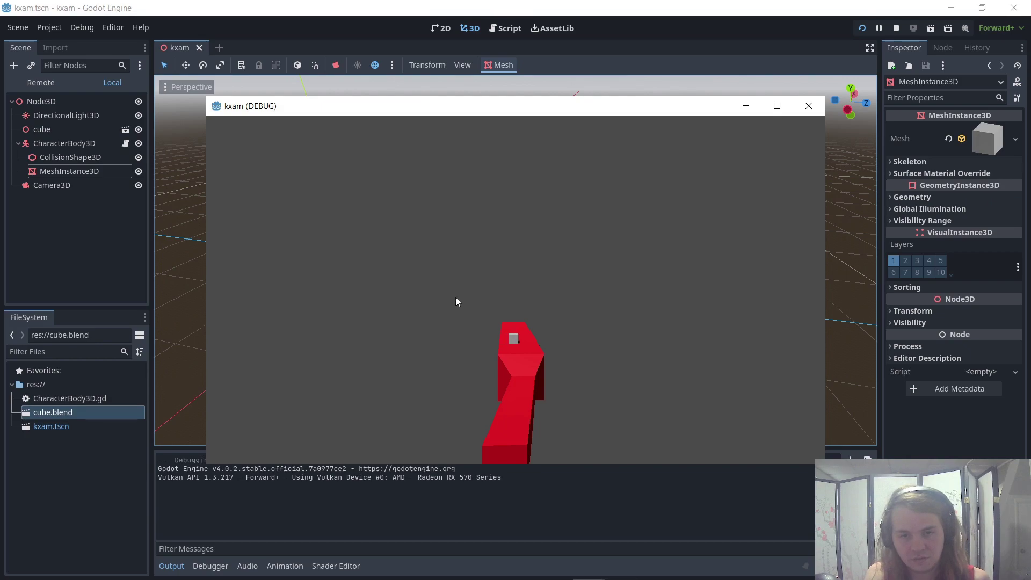
key("Left")
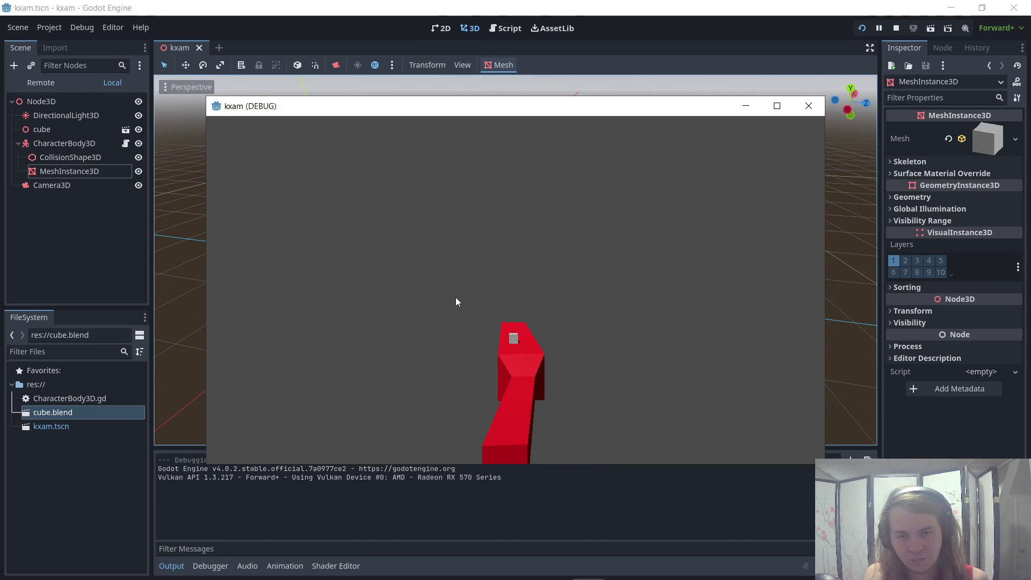
key("Left")
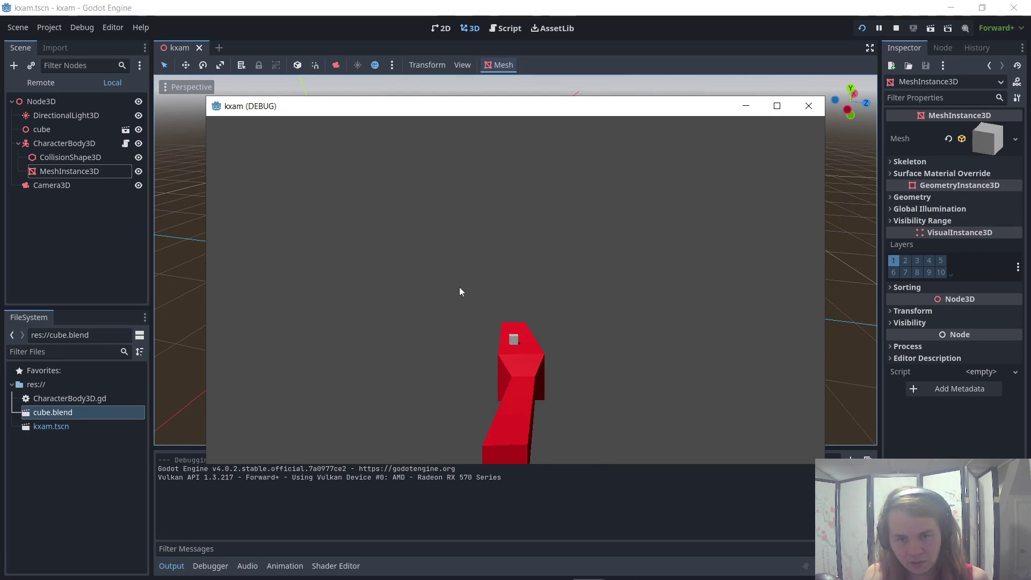
key("Left")
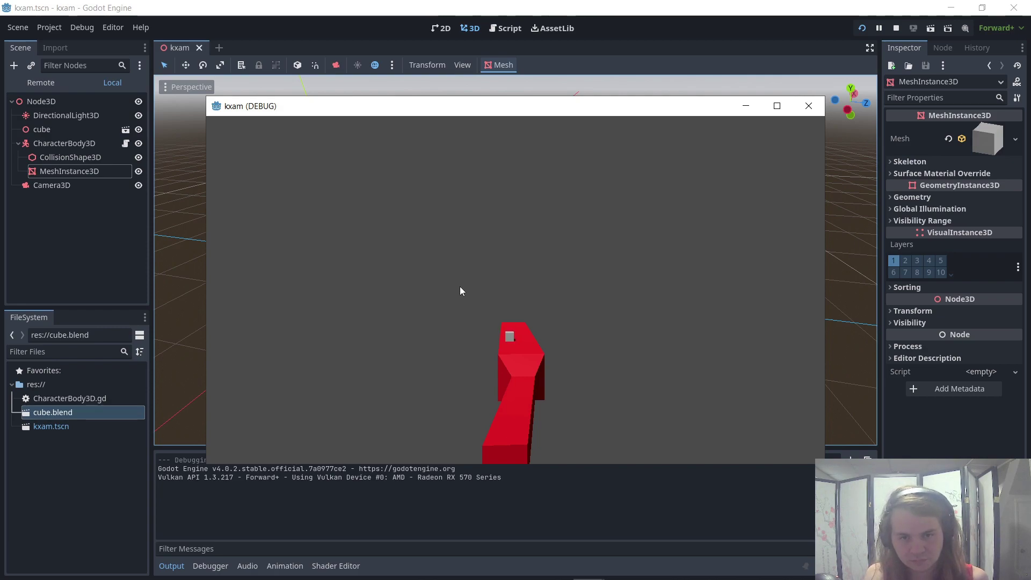
key("Right")
key("Right")
key("Left")
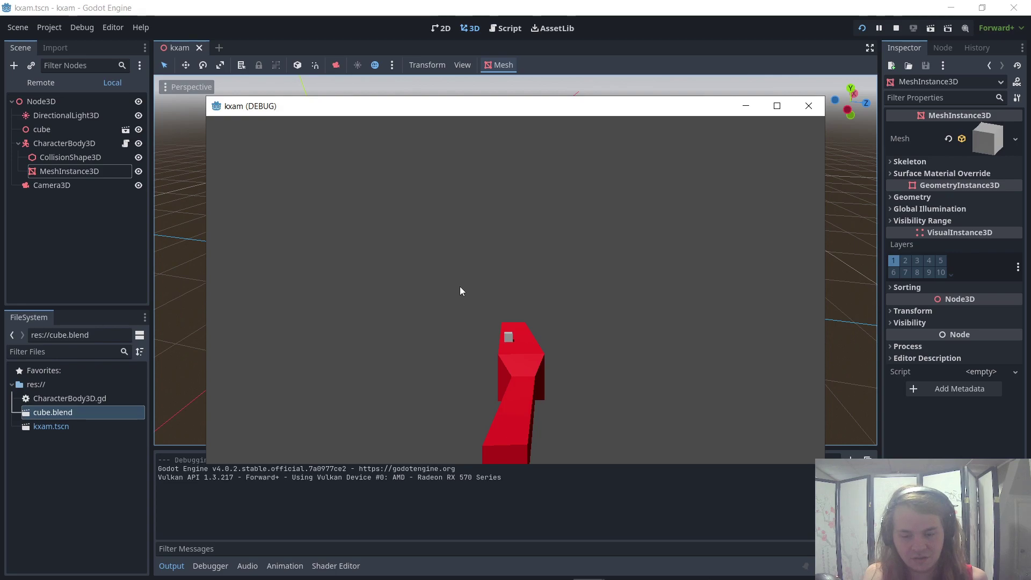
key("Up")
key("Down")
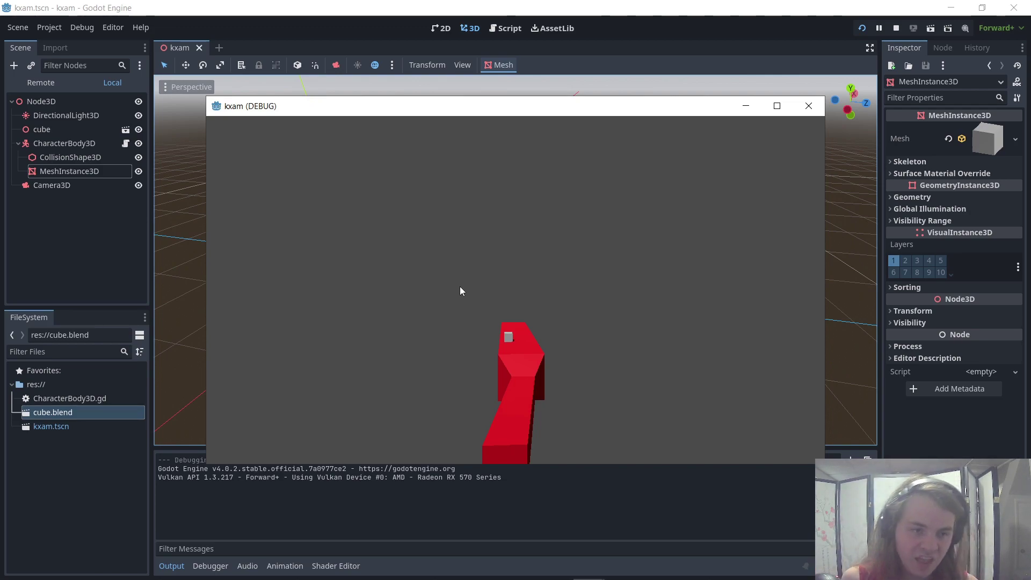
Step: Drag the Camera3D to the right, rotate it toward the paddle, and test-run the game
left_click(809, 106)
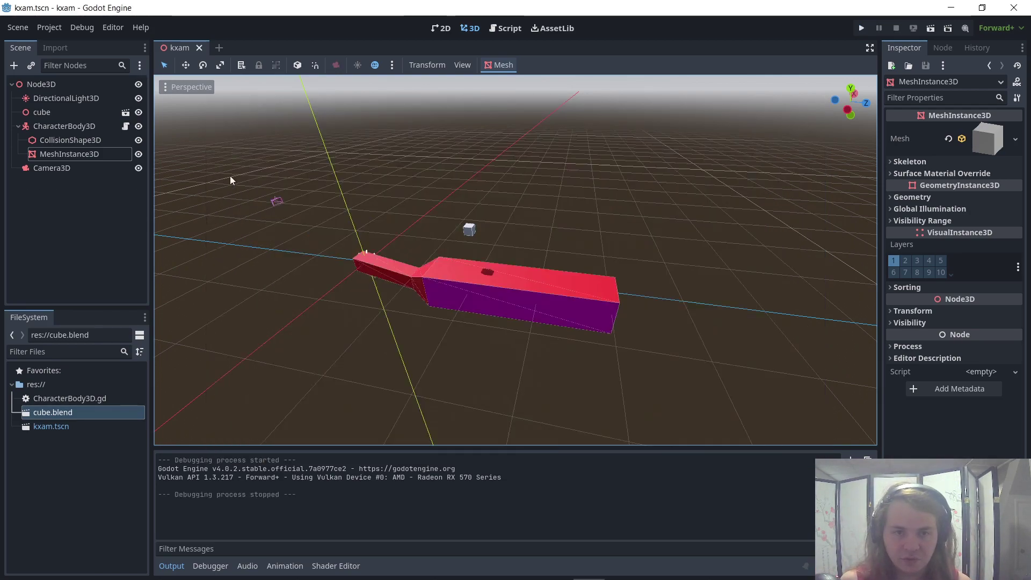
left_click(290, 210)
left_click_drag(290, 210, 613, 226)
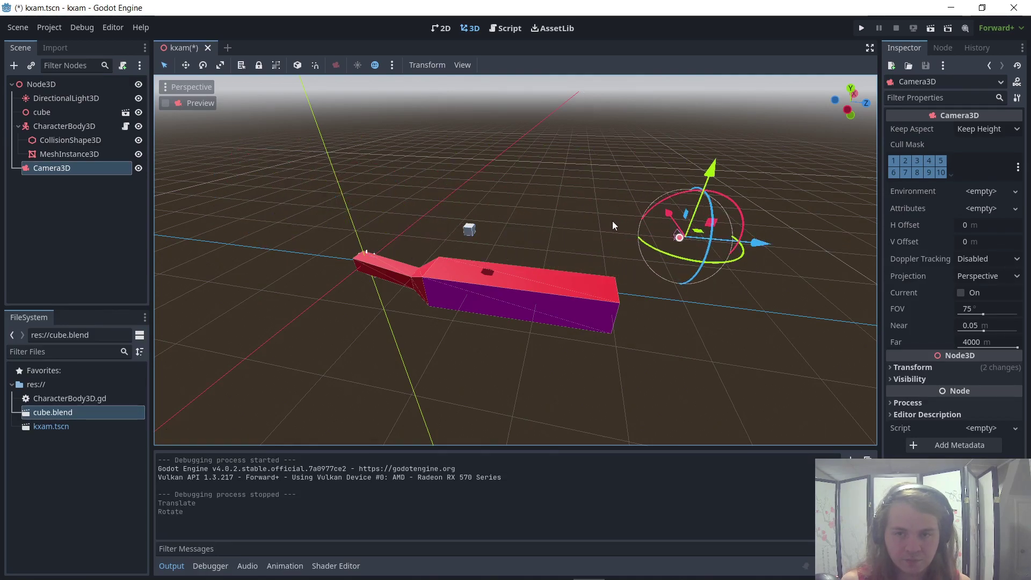
middle_click_drag(612, 226, 775, 259)
left_click(570, 176)
middle_click_drag(569, 175, 601, 167)
left_click(859, 31)
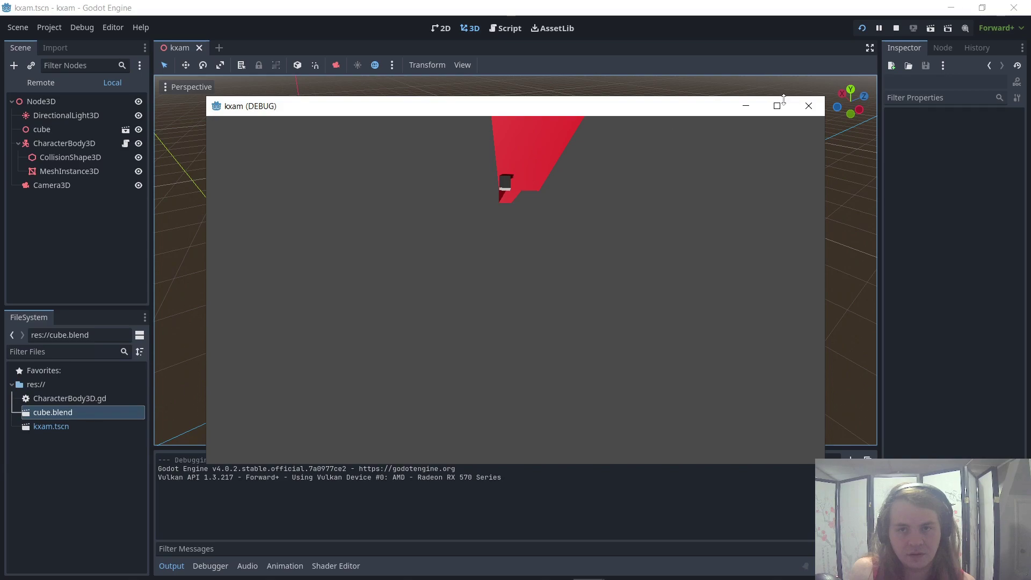
left_click(808, 107)
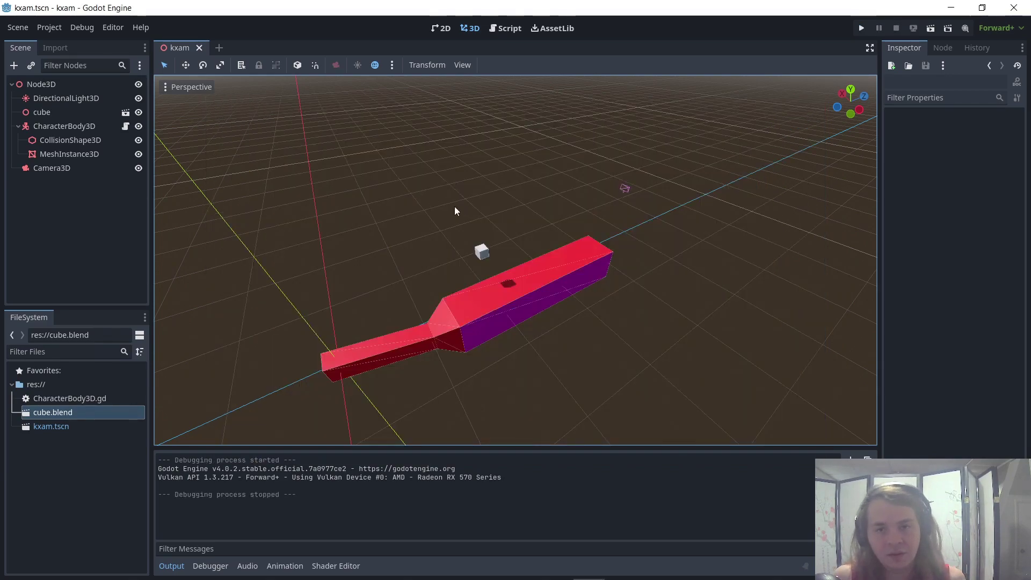
Step: Revert the camera's position and rotation, raise it 7.6 units on Y, and run the game
left_click(625, 188)
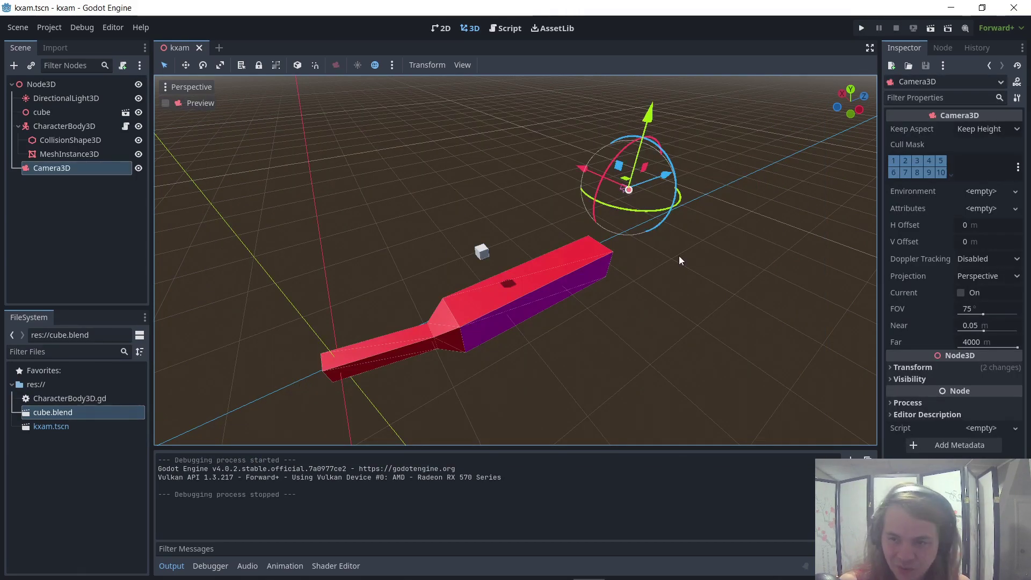
left_click(929, 370)
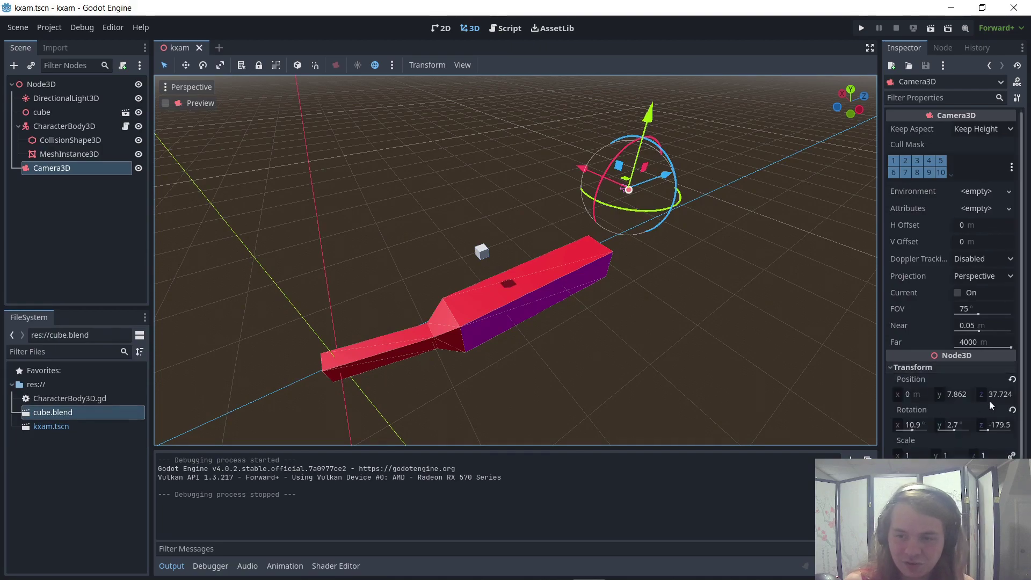
left_click(1009, 407)
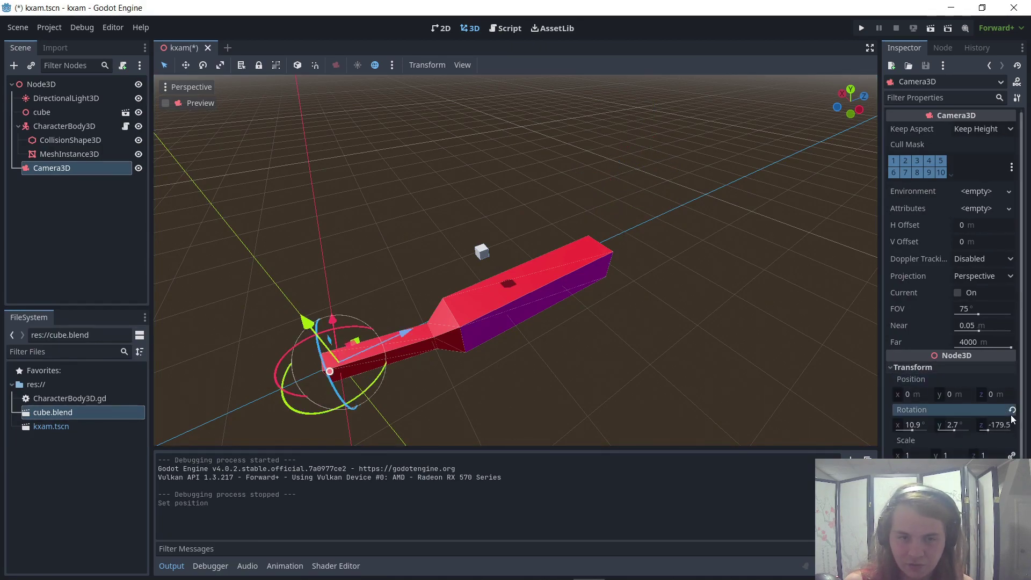
left_click(1013, 411)
left_click_drag(320, 349, 717, 218)
left_click(717, 218)
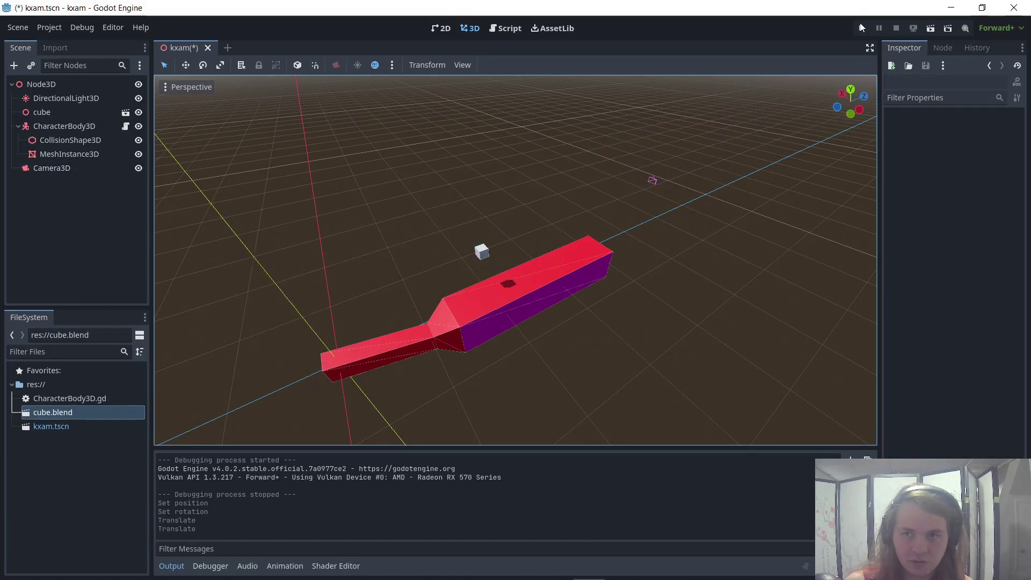
left_click(861, 28)
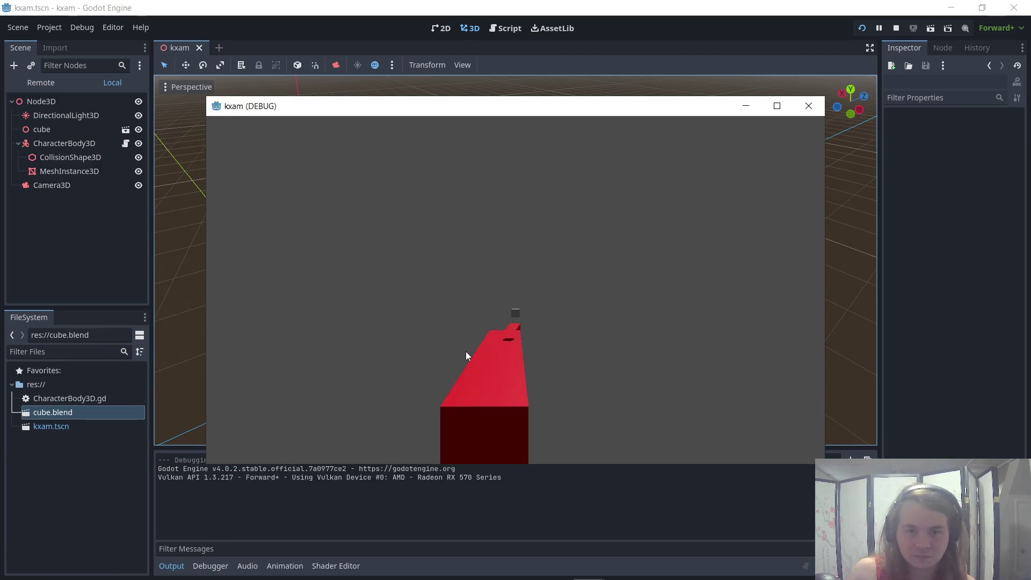
Step: Walk the cube down and up the paddle, jump it three times with Space, then close the game
key("Down")
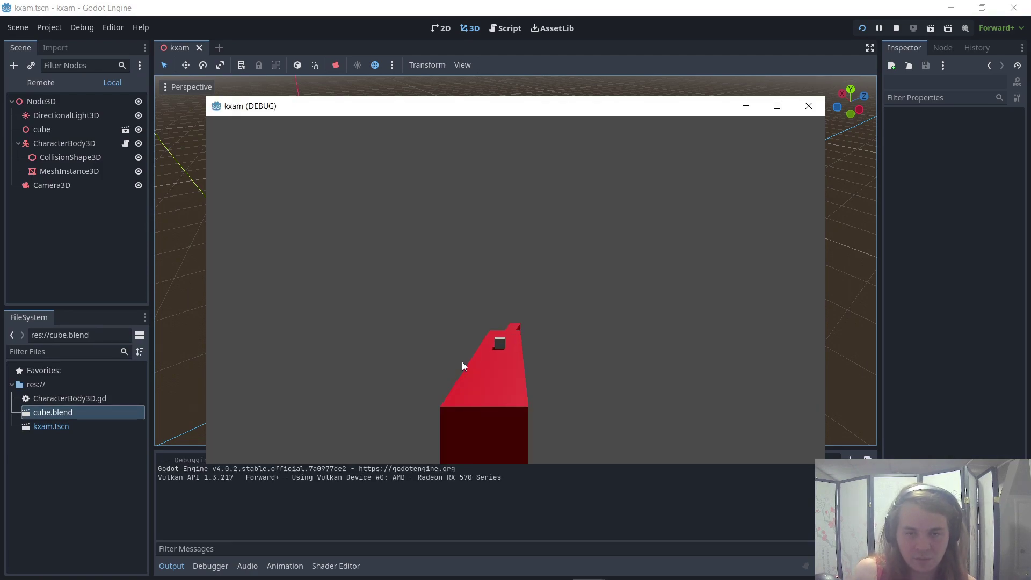
key("Up")
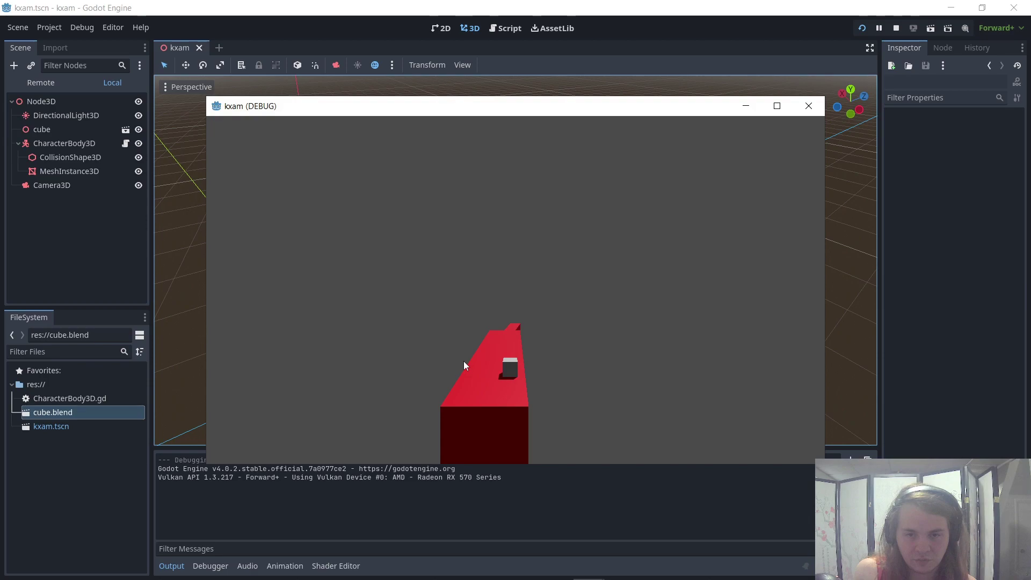
key("space")
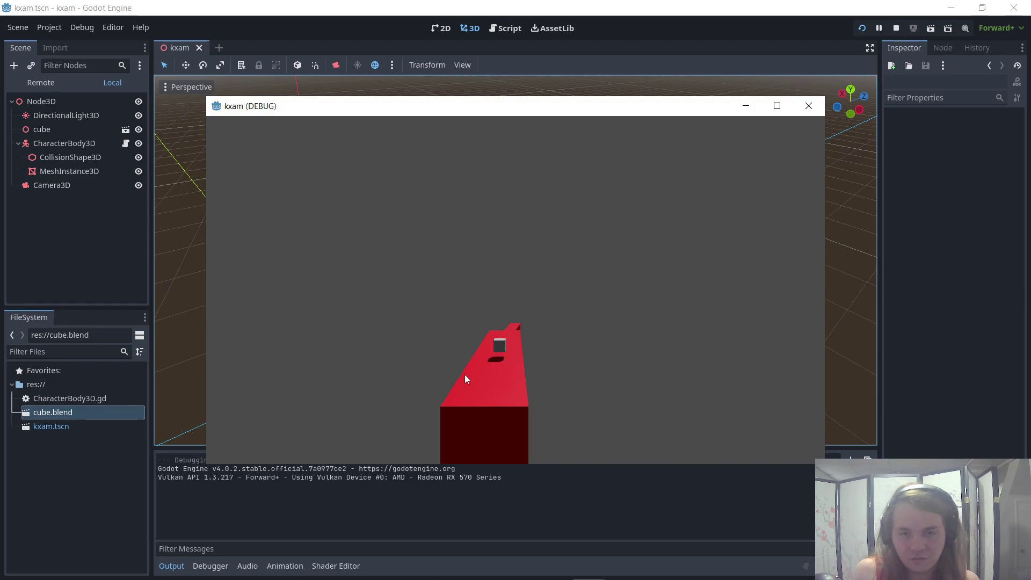
key("space")
key("space")
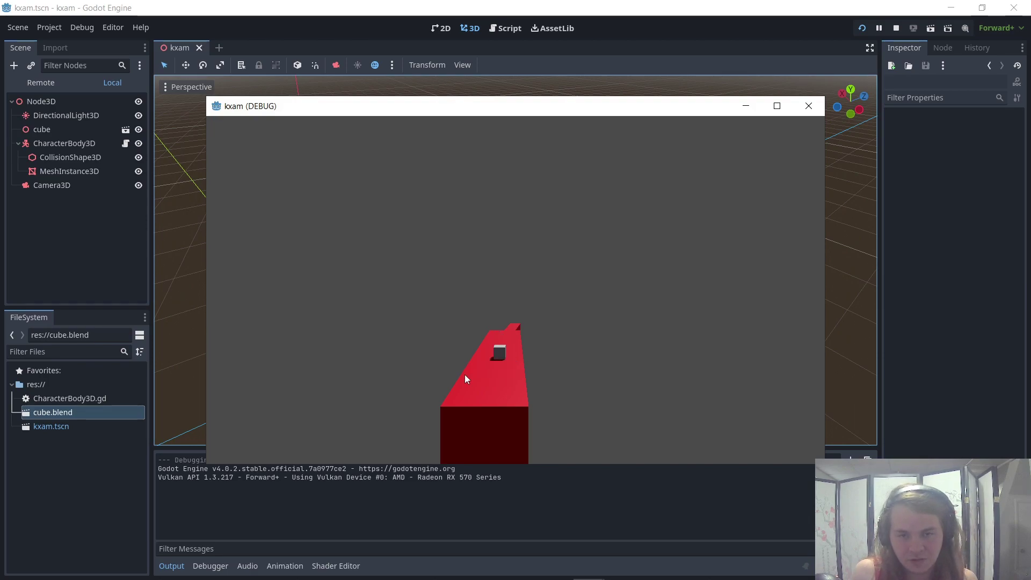
key("space")
key("space")
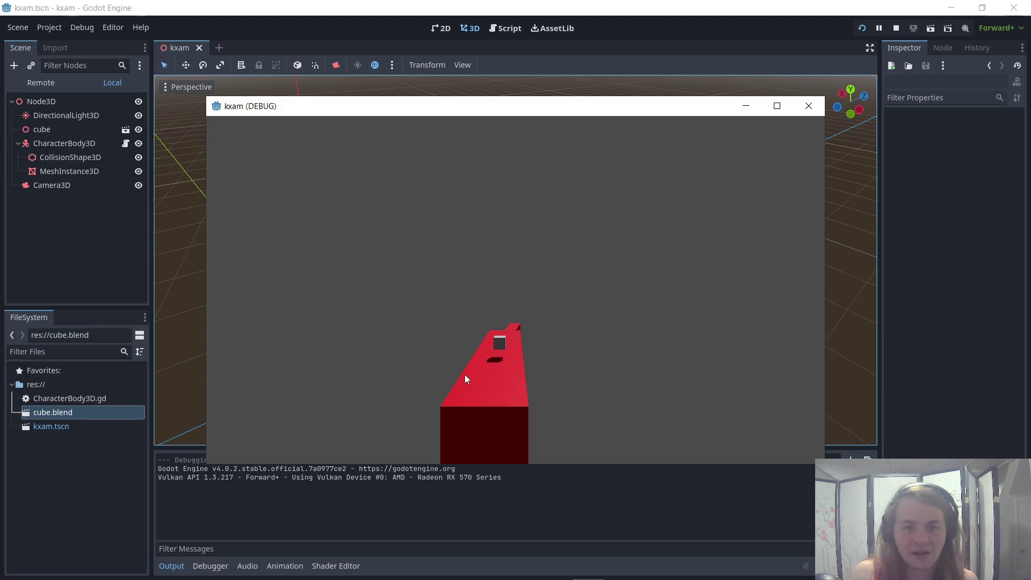
left_click(803, 111)
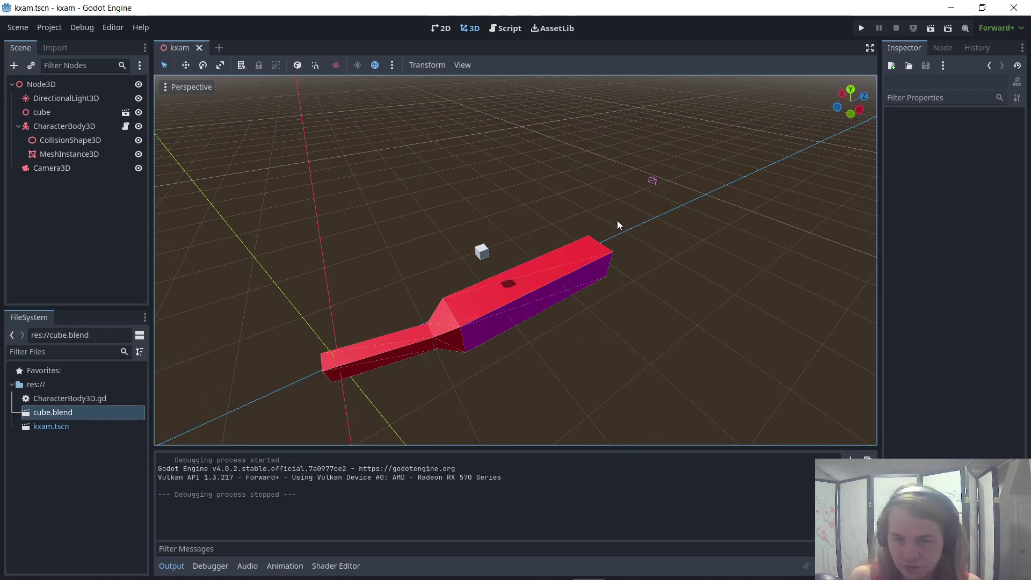
key("alt+Tab")
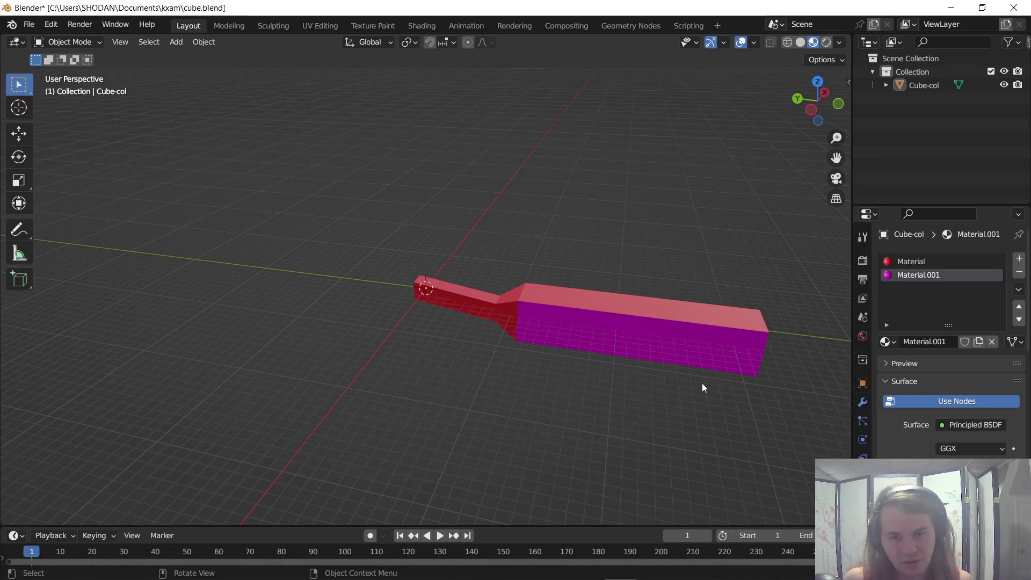
left_click(573, 311)
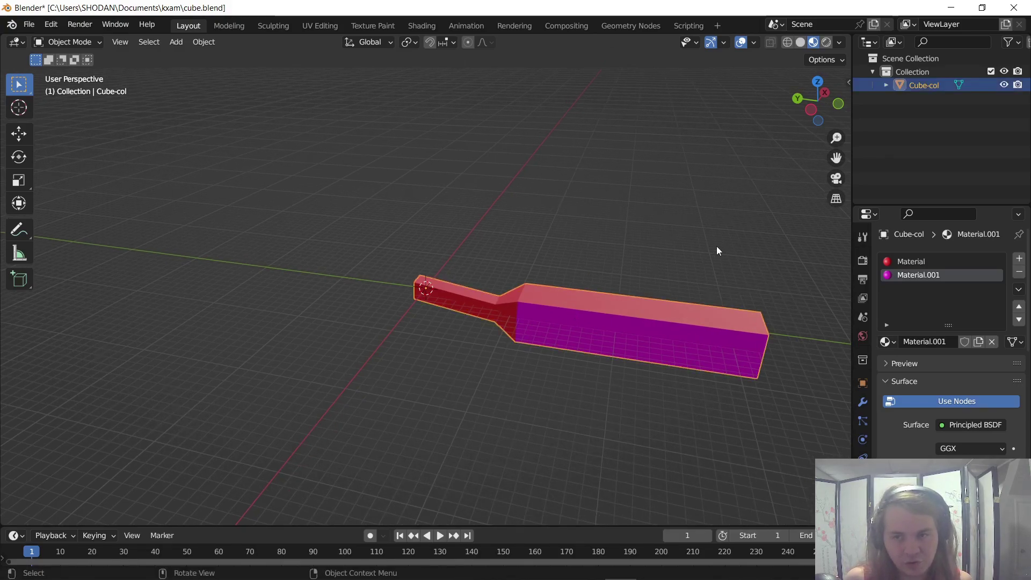
key("alt+Tab")
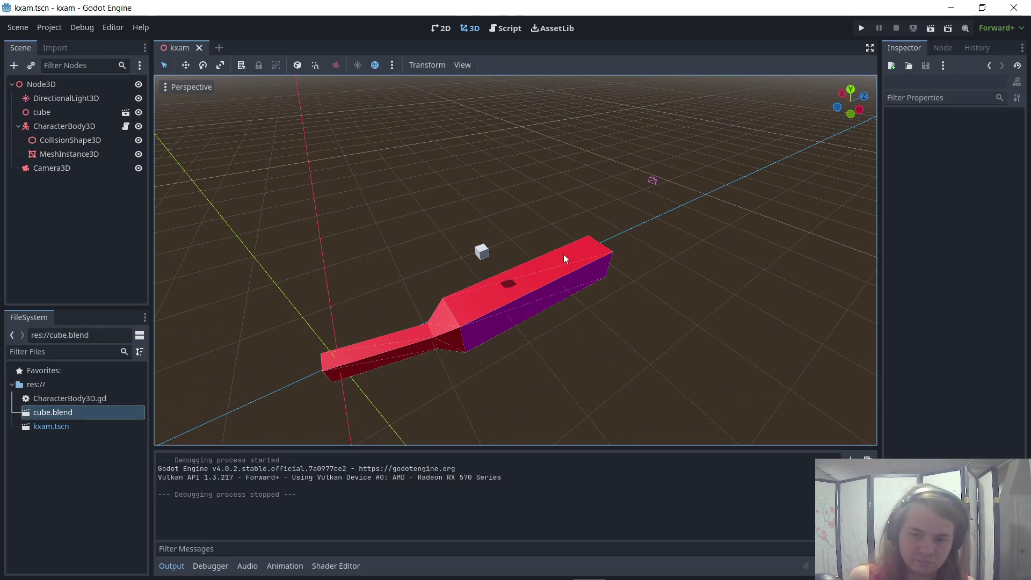
left_click(125, 127)
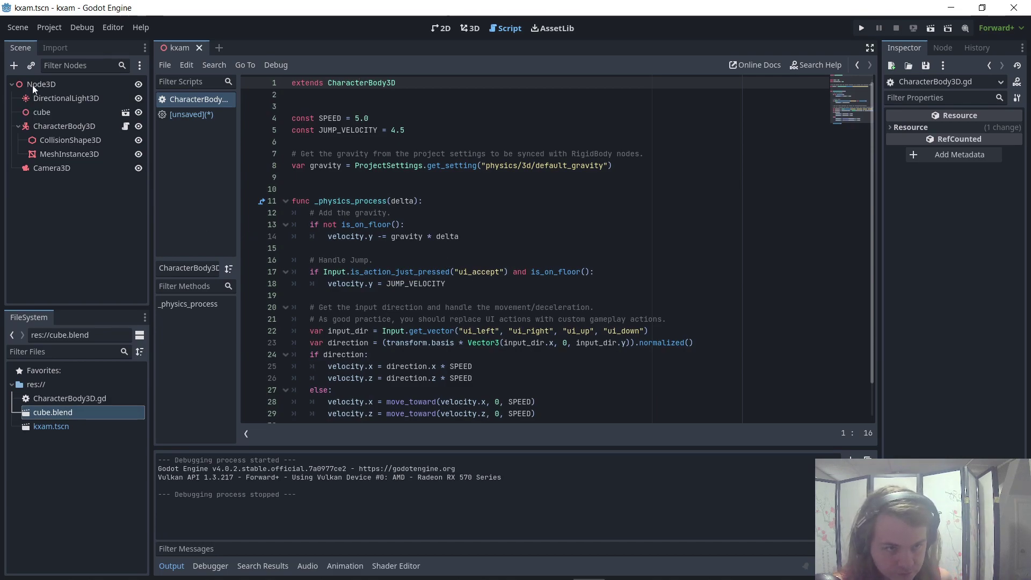
left_click(45, 128)
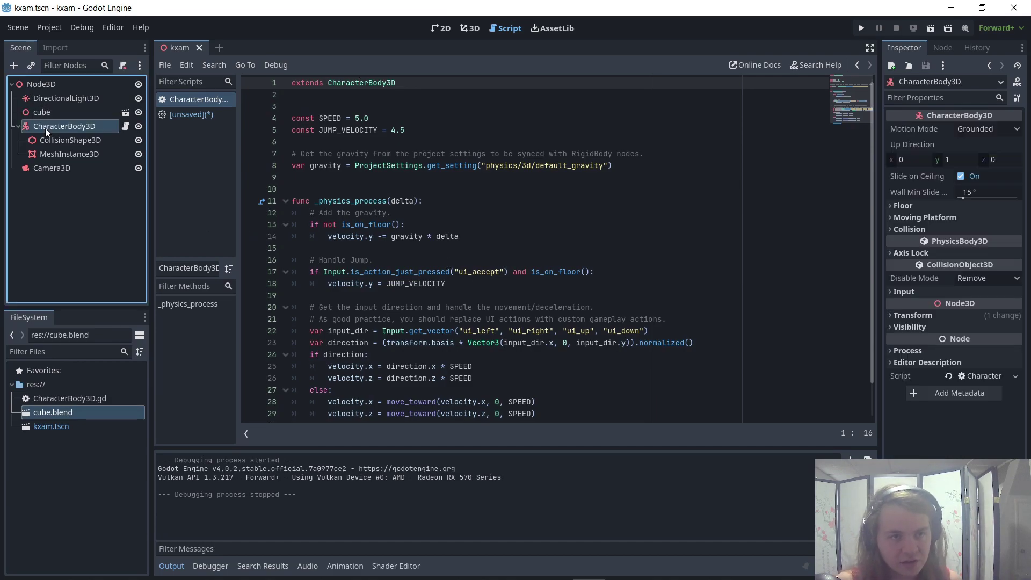
left_click(474, 34)
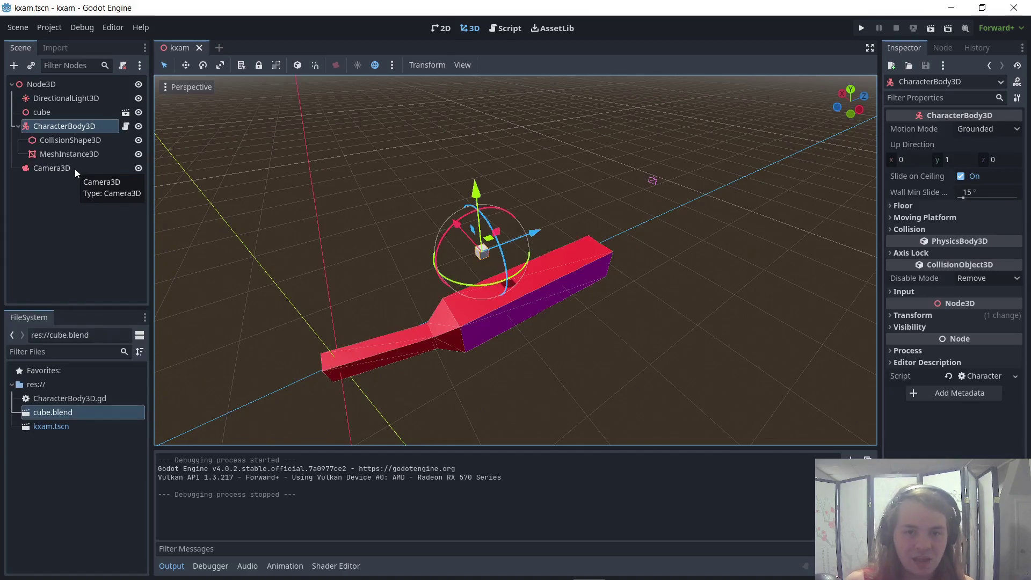
left_click(862, 28)
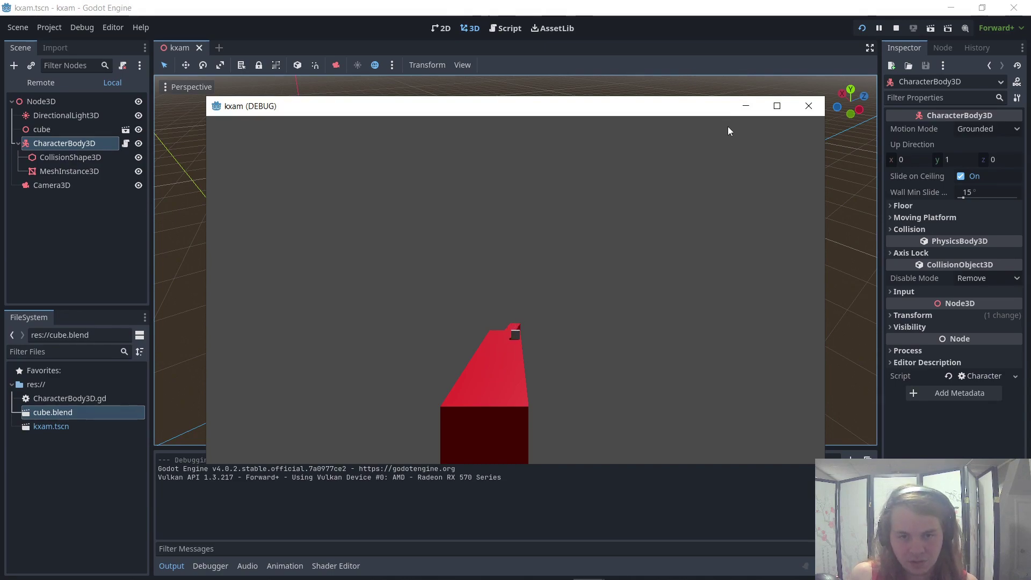
key("Down")
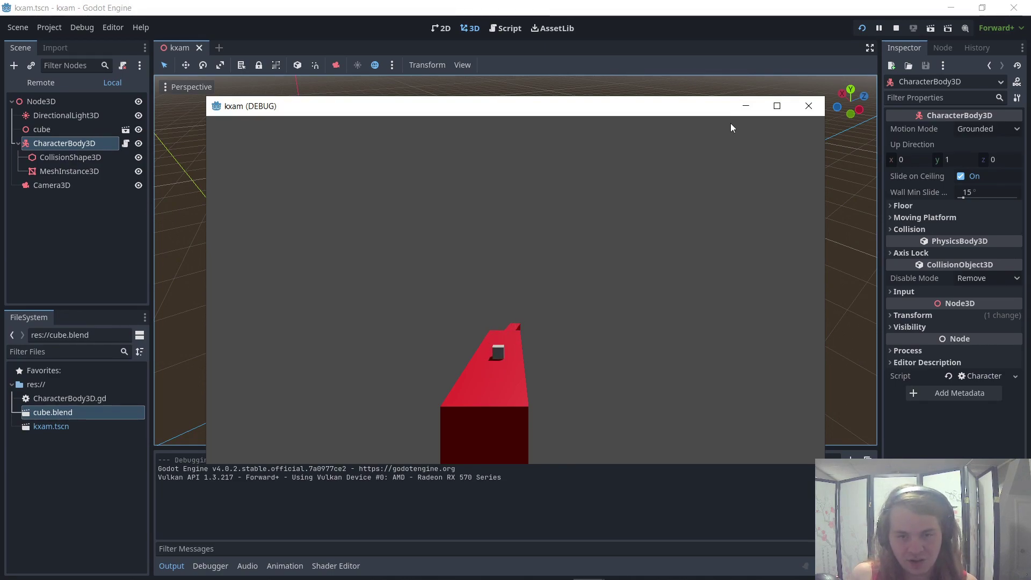
key("space")
key("space")
left_click(809, 106)
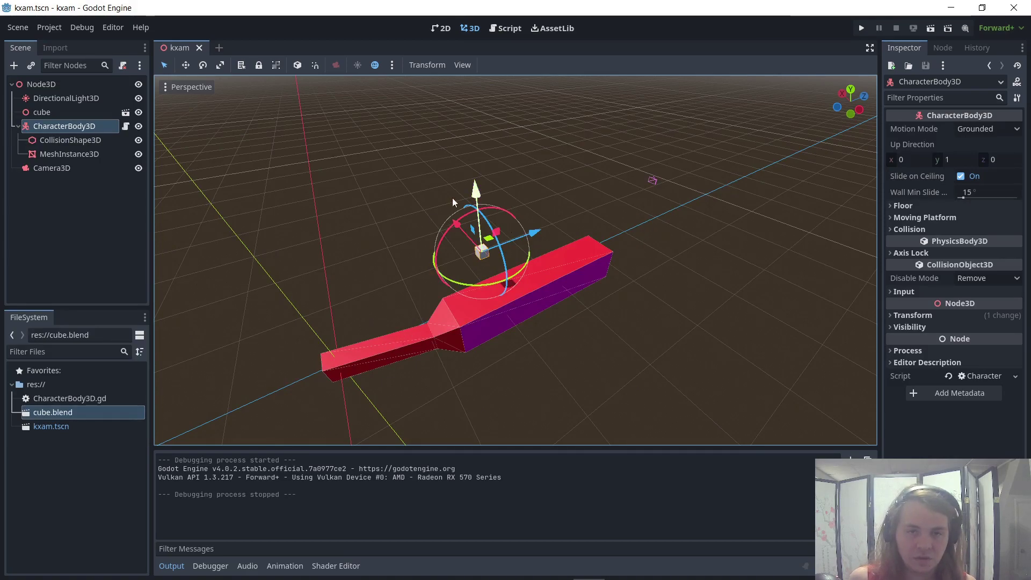
left_click(382, 213)
Step: Inspect the red paddle and character cube from several angles, then bring the Notepad question list forward
scroll(382, 219, "up", 4)
middle_click_drag(382, 219, 565, 227)
left_click(566, 286)
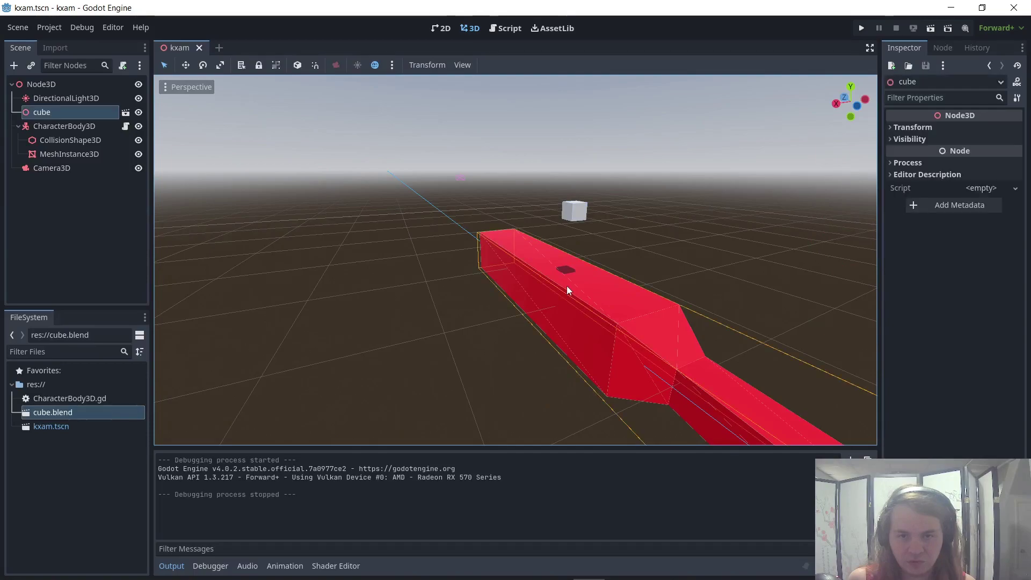
left_click(582, 212)
left_click(457, 194)
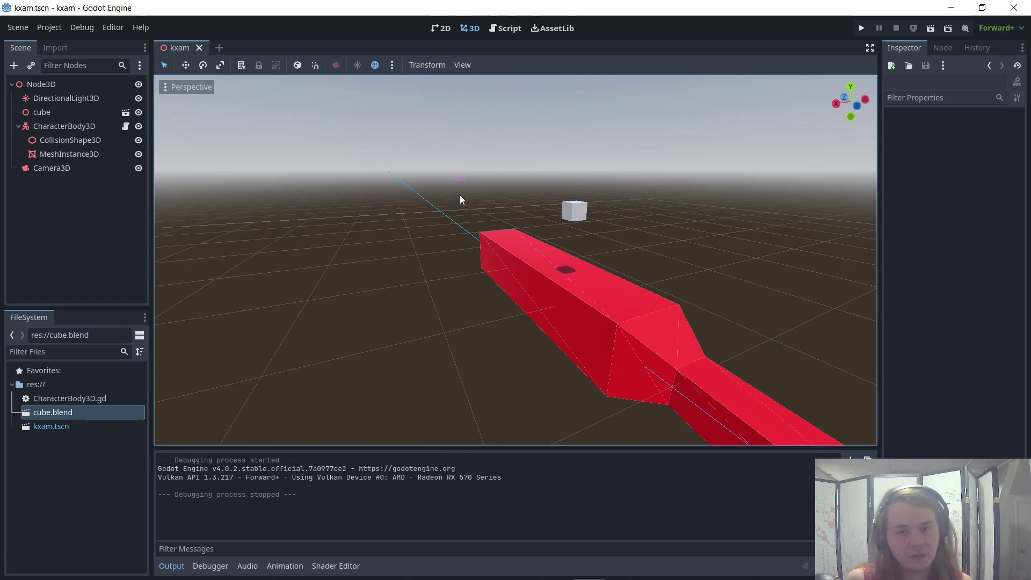
middle_click_drag(531, 294, 573, 327)
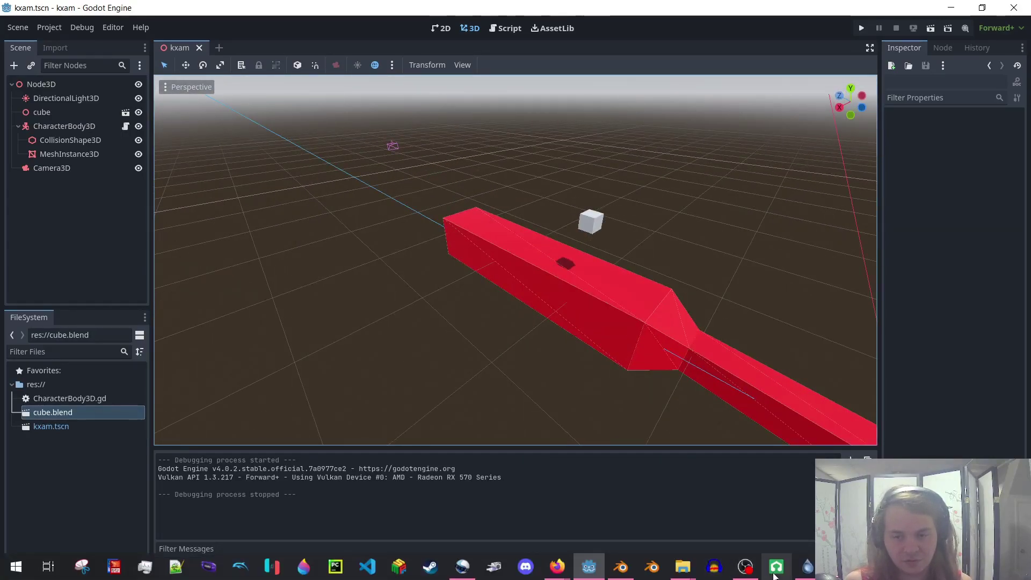
left_click(776, 569)
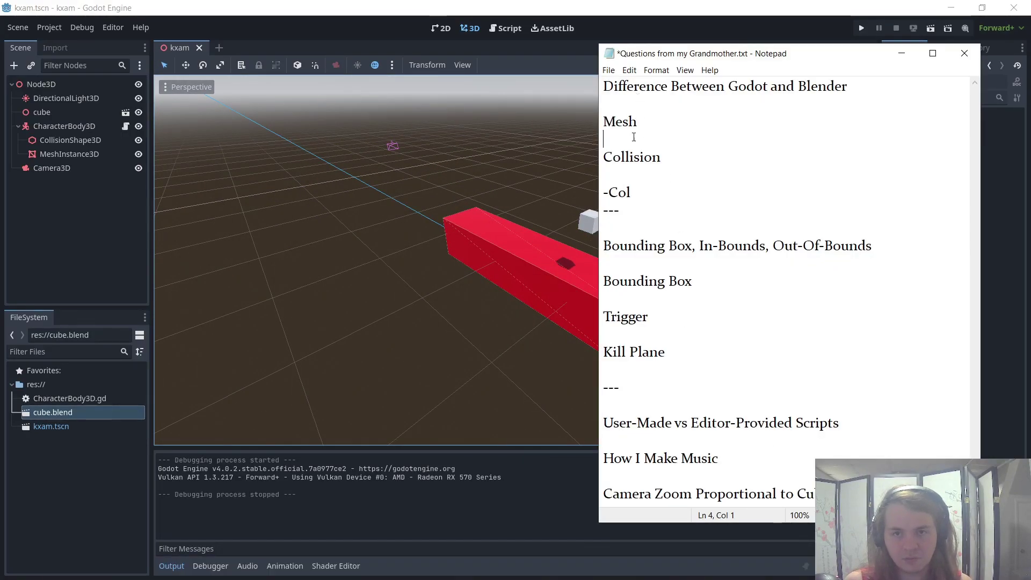
Step: Glance at the red bar behind Notepad, then highlight the Bounding Box through --- lines in the notes
left_click(902, 53)
middle_click_drag(408, 231, 316, 220)
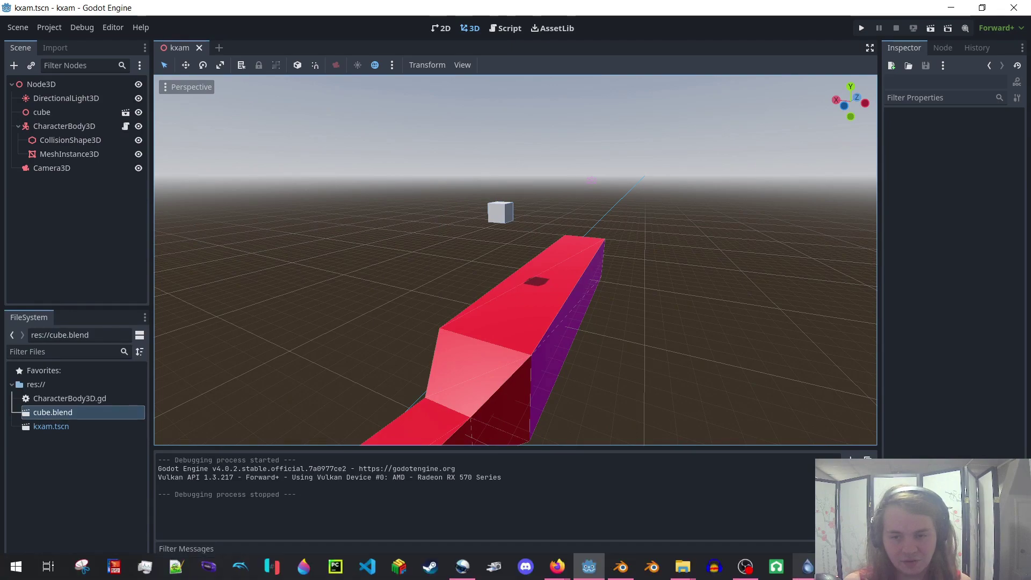
left_click(808, 566)
left_click_drag(612, 388, 603, 281)
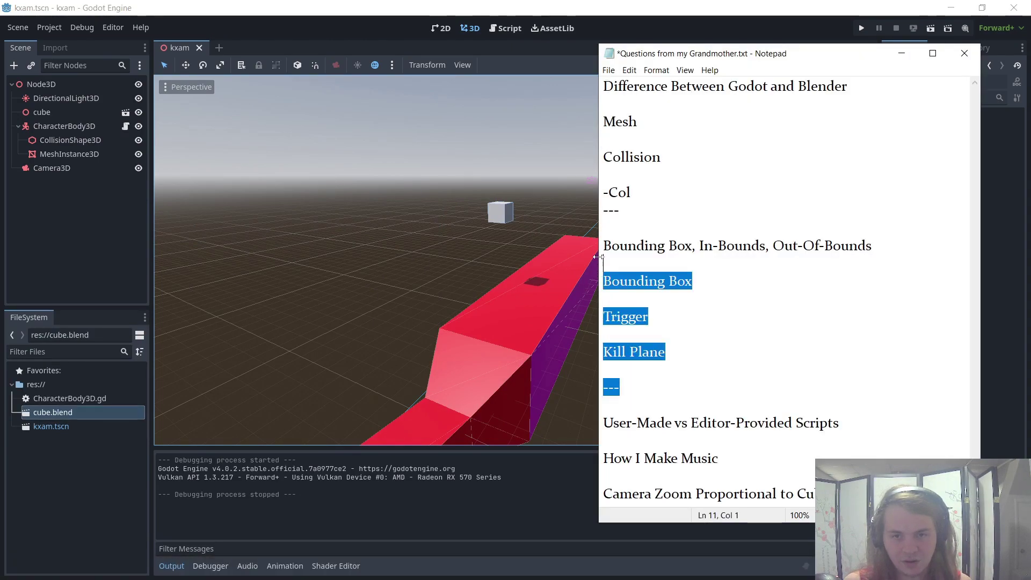